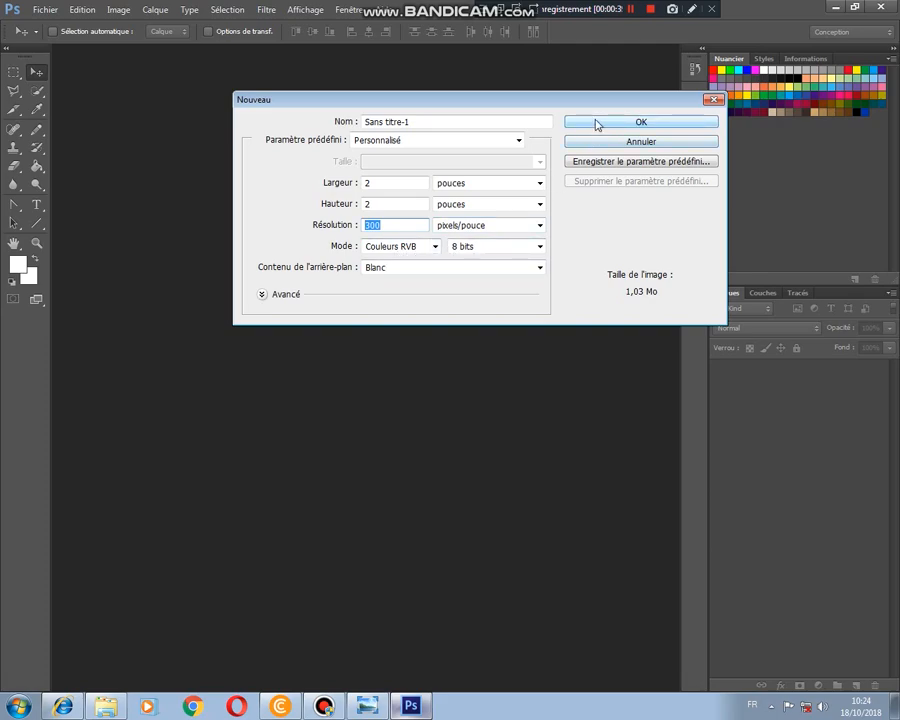
Create a new 2 × 2 inch RGB document at 300 pixels per inch with a white background, keeping the default name
drag(440, 121, 358, 122)
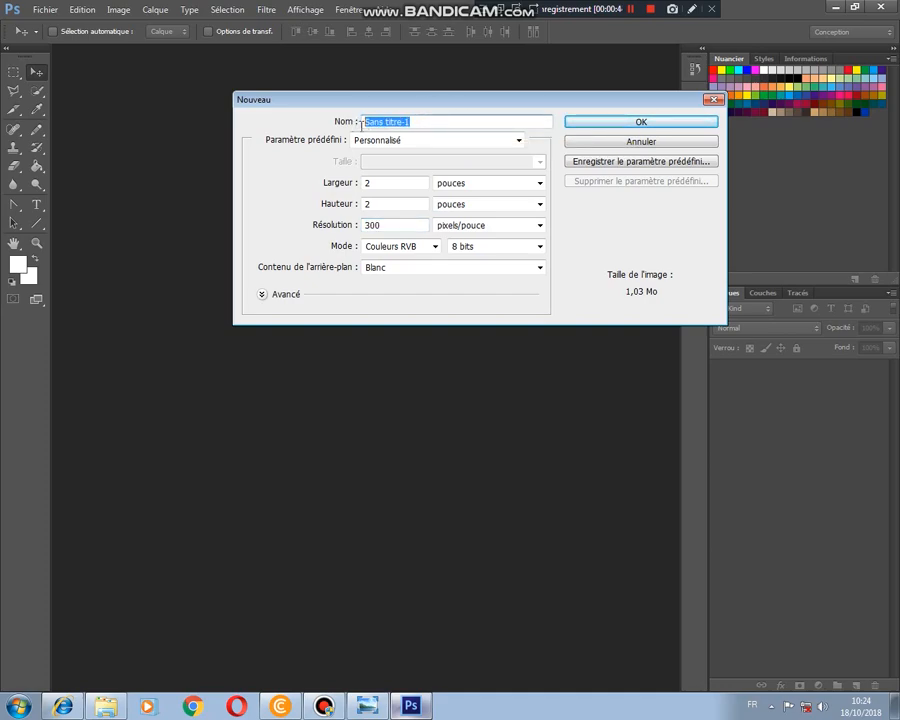
click(405, 122)
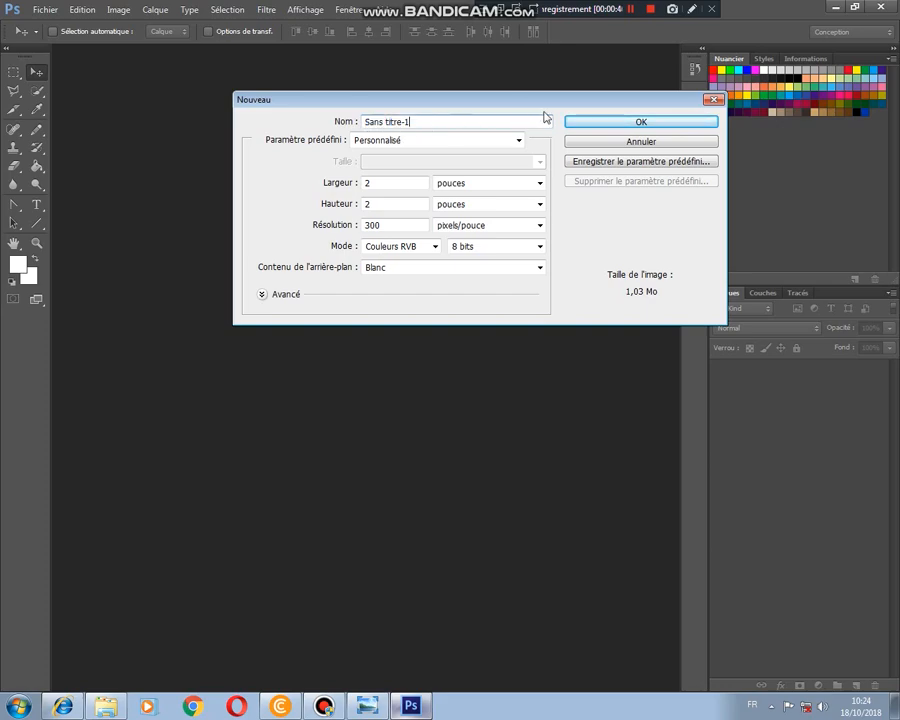
click(416, 118)
drag(430, 120, 371, 121)
click(570, 101)
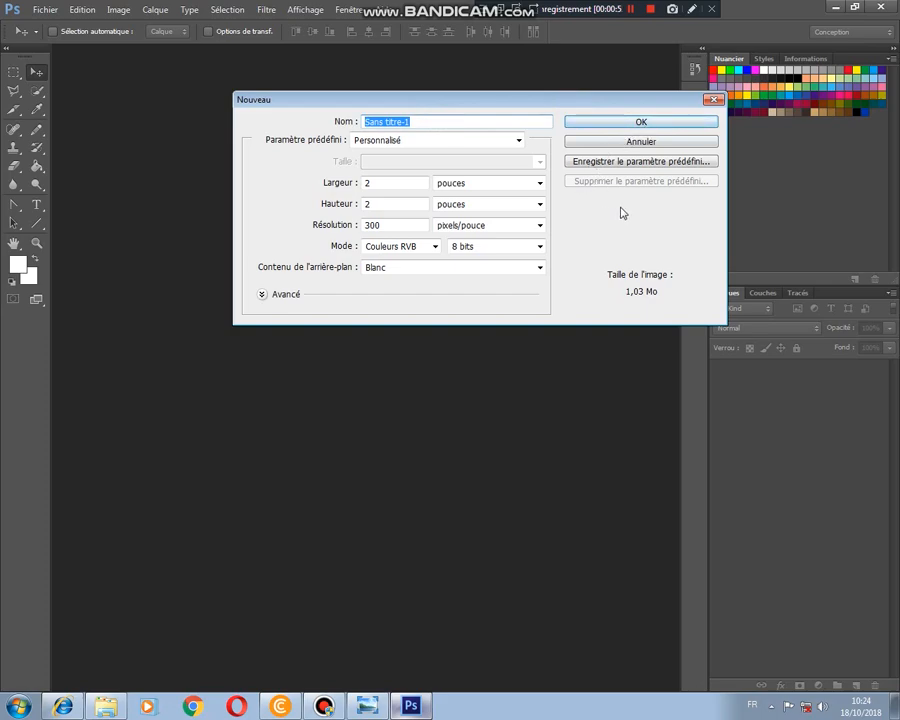
click(617, 238)
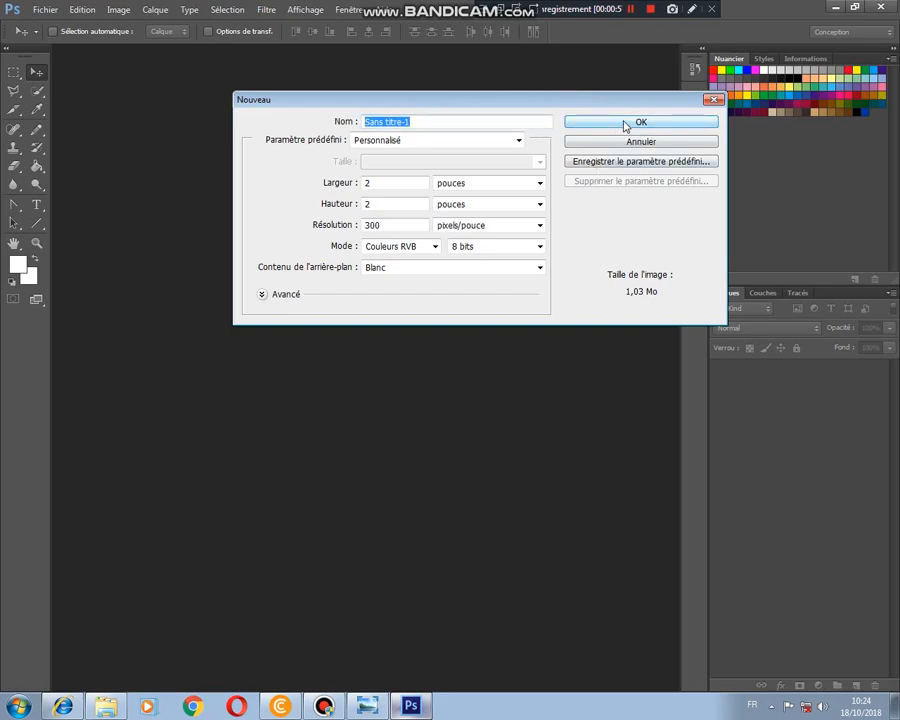
click(625, 124)
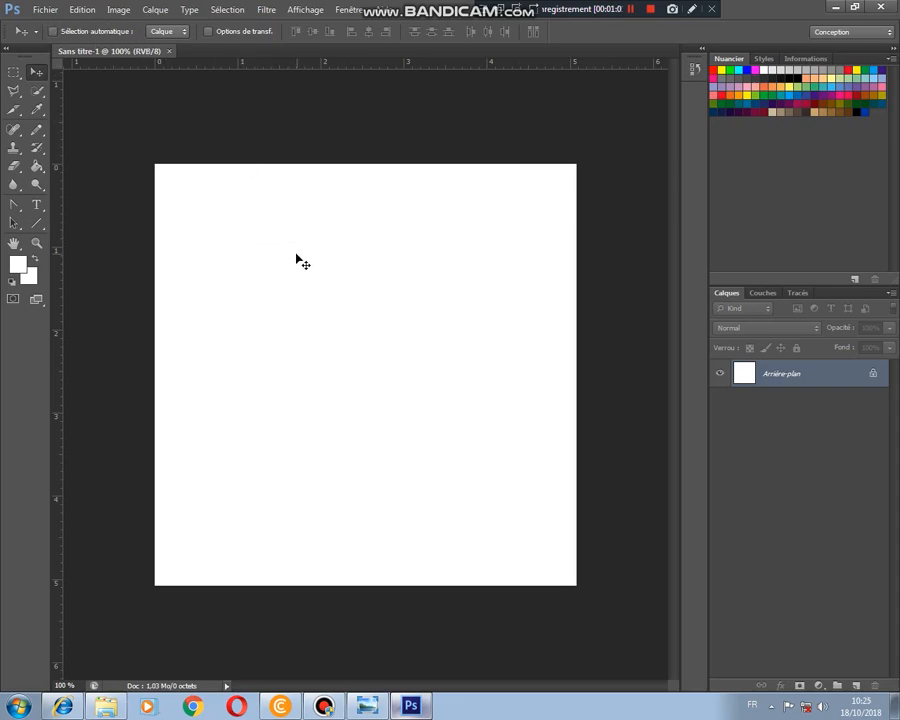
Check the new document's pixel dimensions in the image size settings, keeping pixels as the unit
click(119, 9)
click(168, 111)
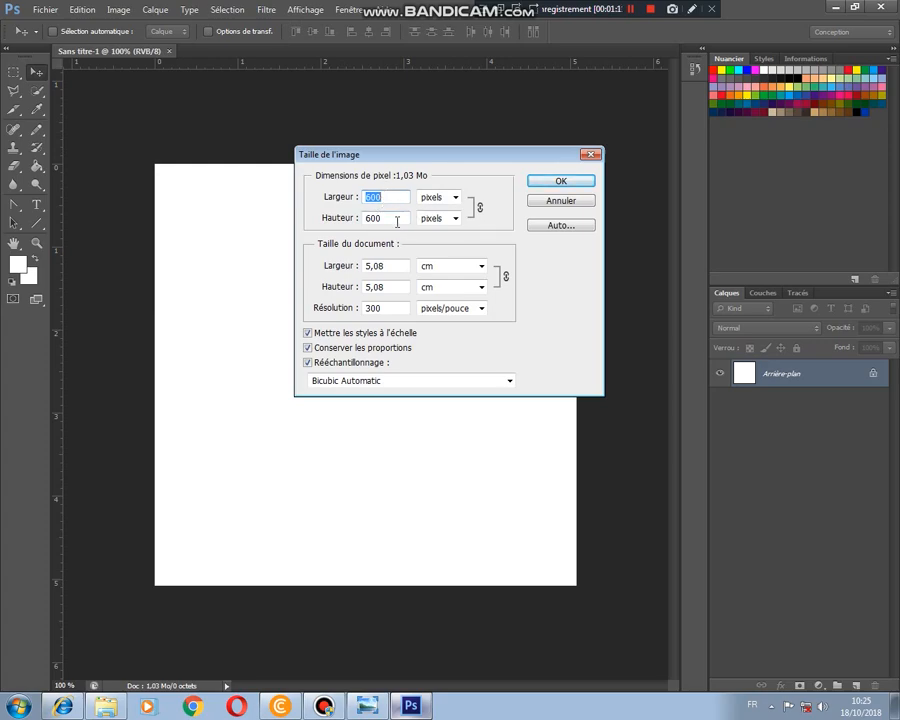
click(455, 197)
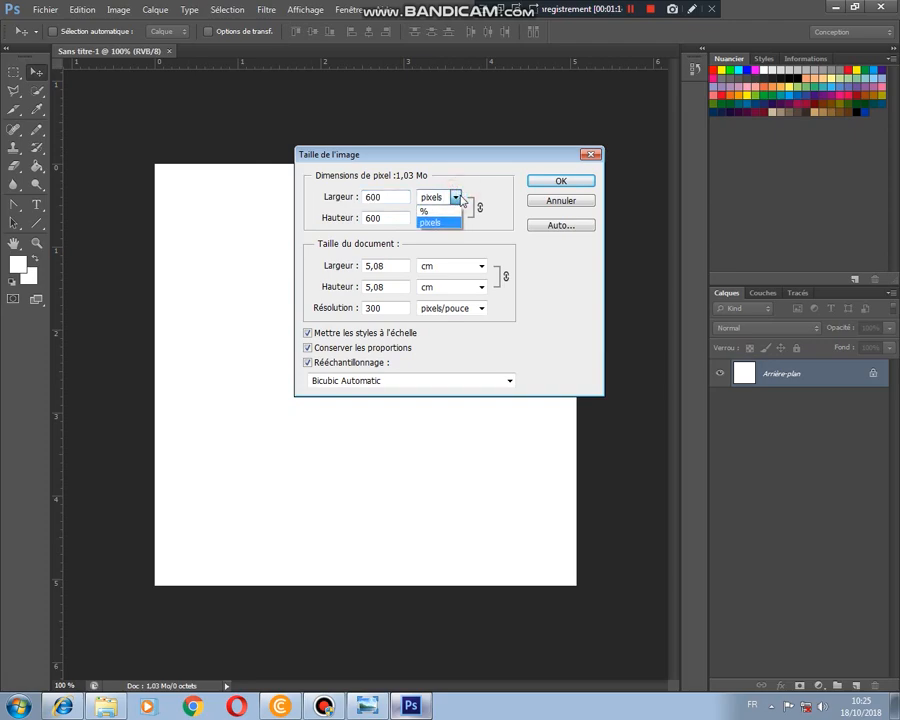
click(461, 222)
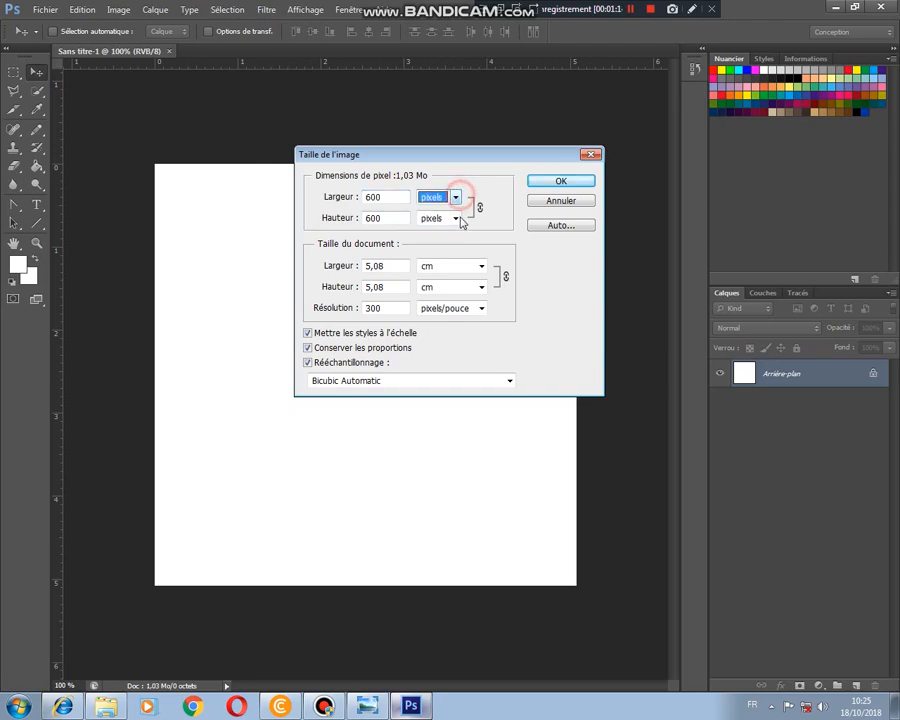
click(560, 182)
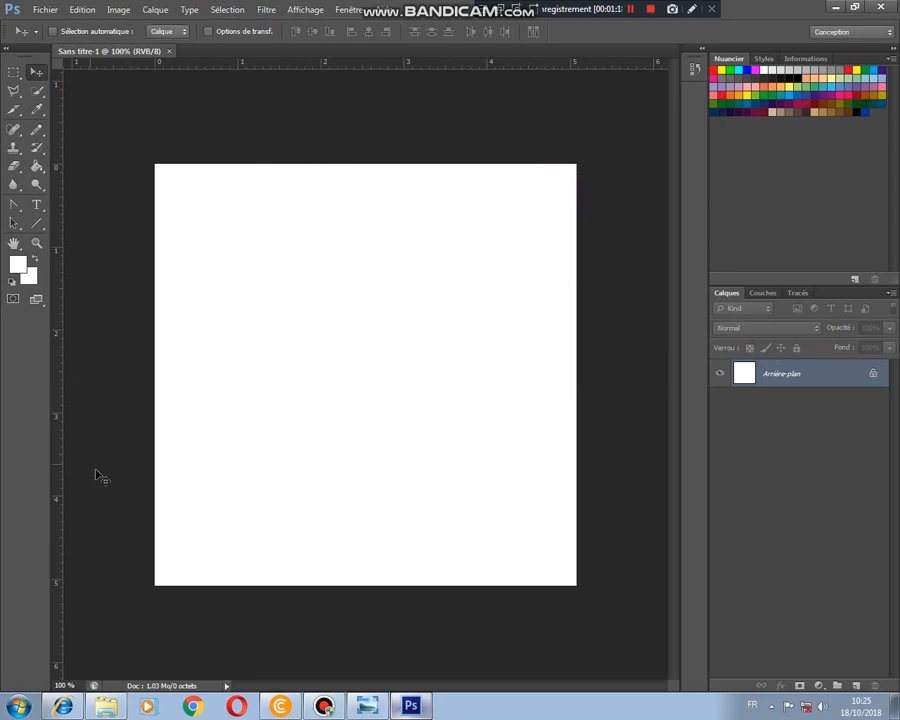
Examine the head_position.gif reference diagram in Internet Explorer, and return to the blank document in Photoshop
click(37, 242)
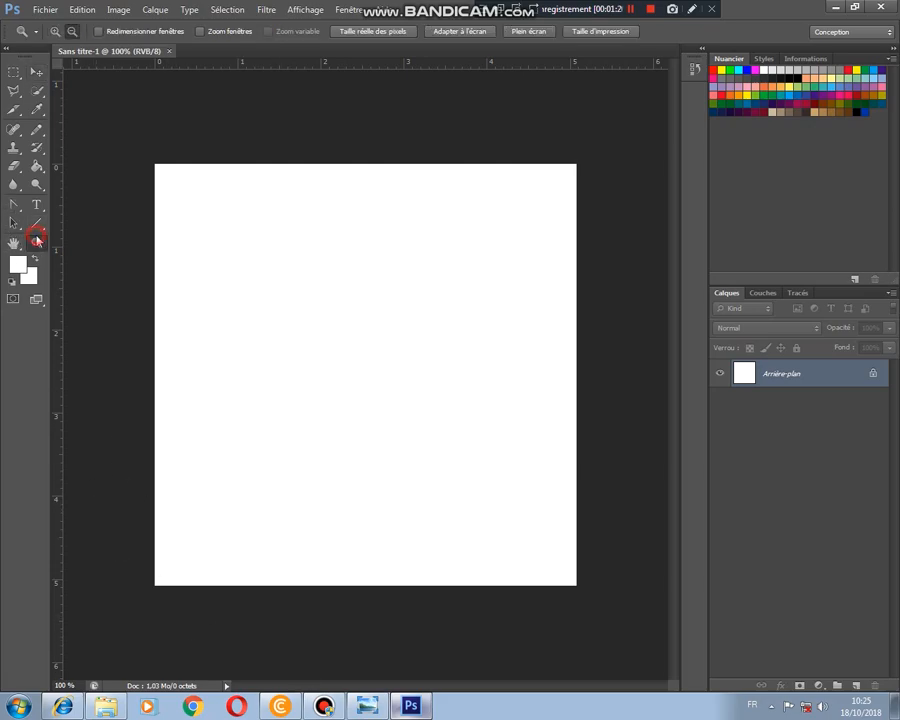
alt+click(362, 310)
alt+click(360, 308)
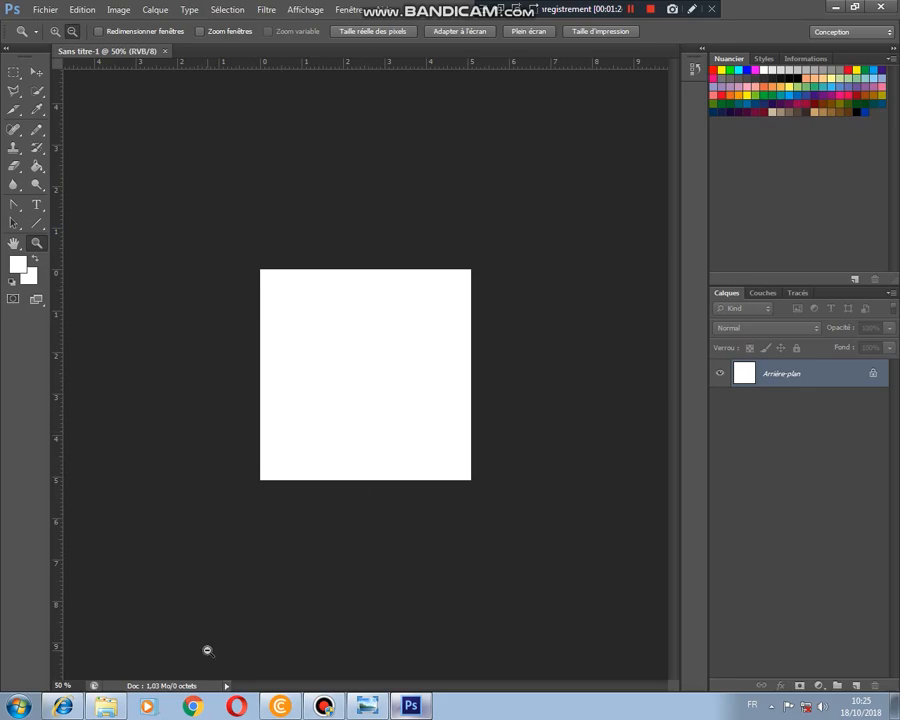
click(67, 706)
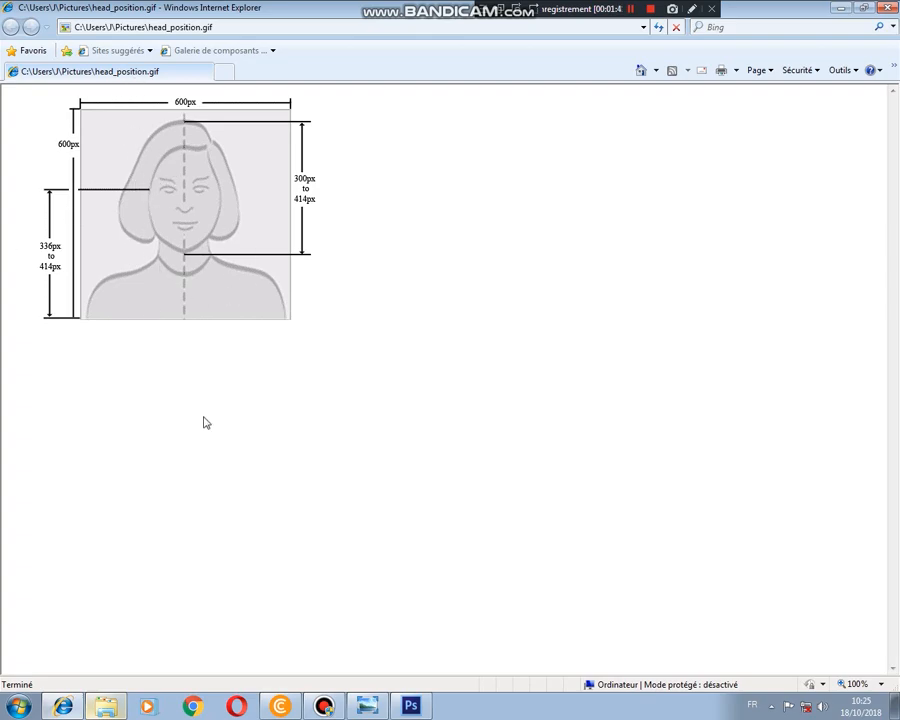
click(410, 706)
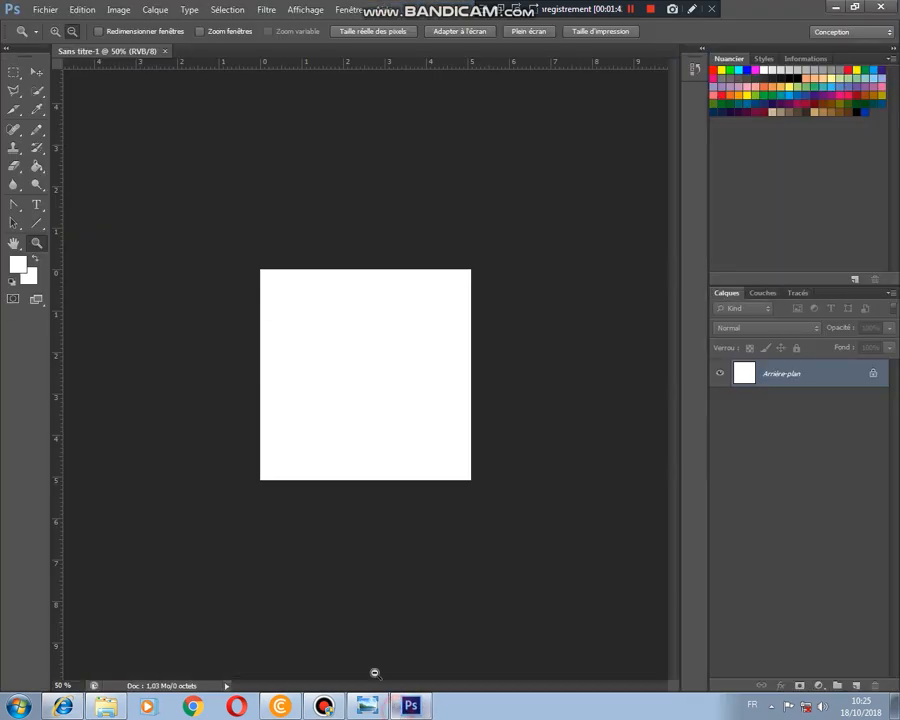
Place the head_position image from the Images library into the document at its default fitted size
click(46, 11)
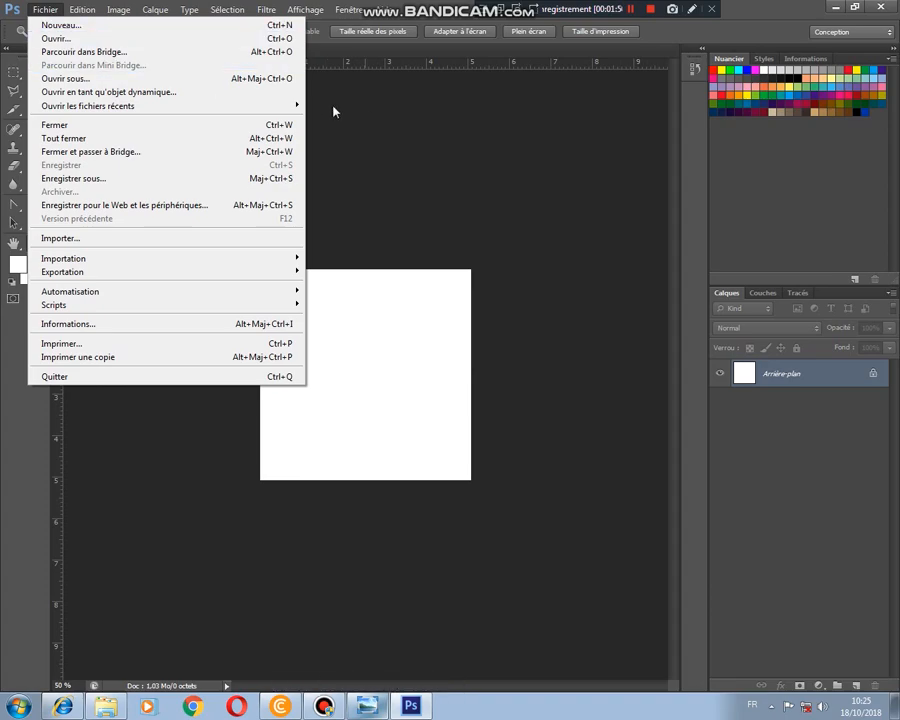
click(133, 240)
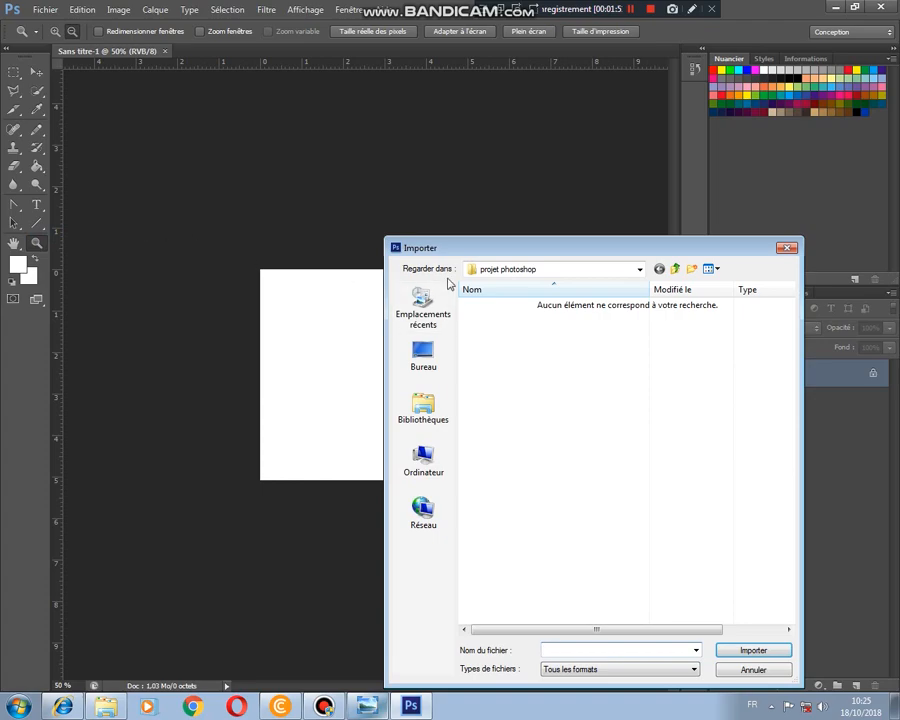
click(422, 418)
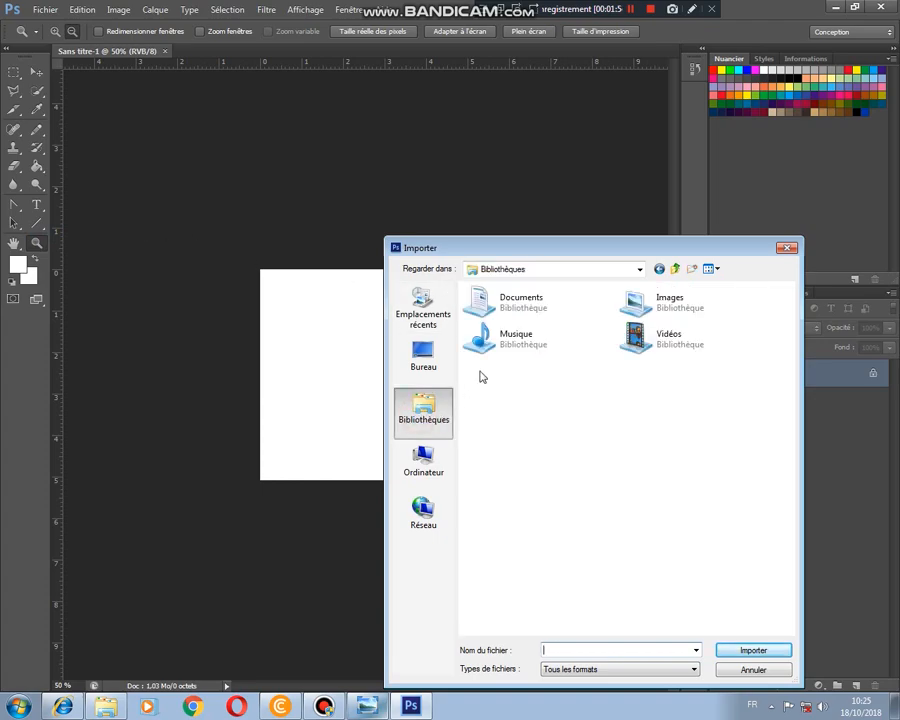
double_click(665, 302)
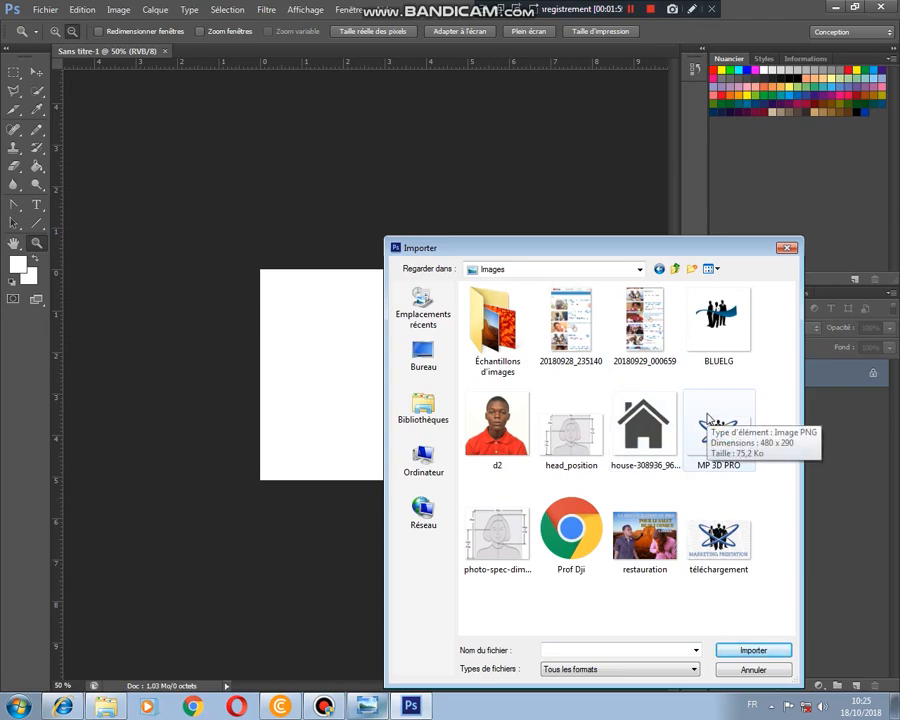
double_click(567, 445)
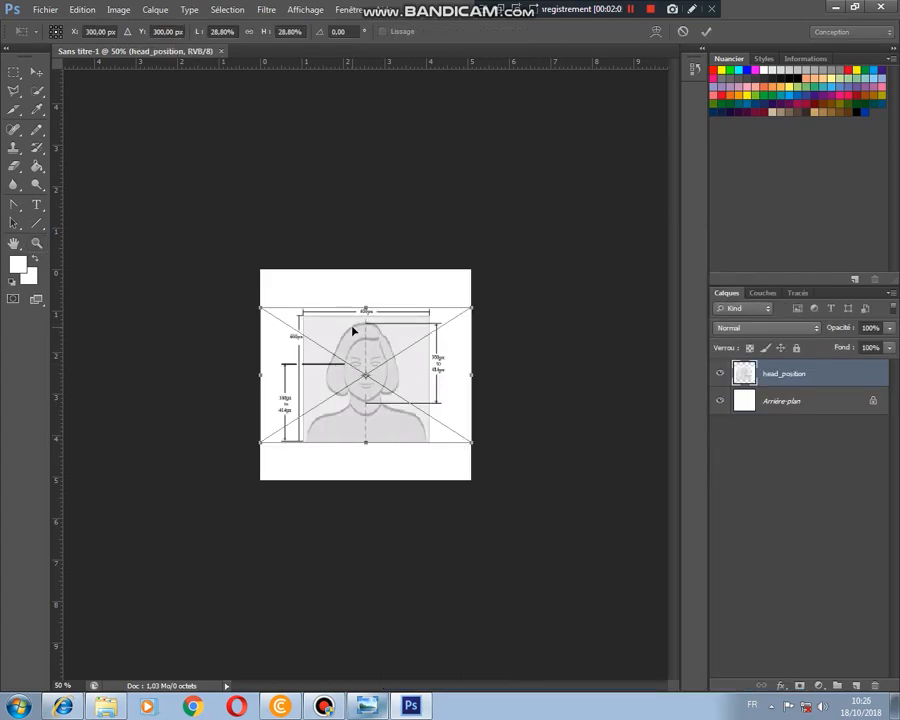
click(706, 31)
Move the head_position template so its grey frame meets the canvas's upper-left corner
click(397, 357)
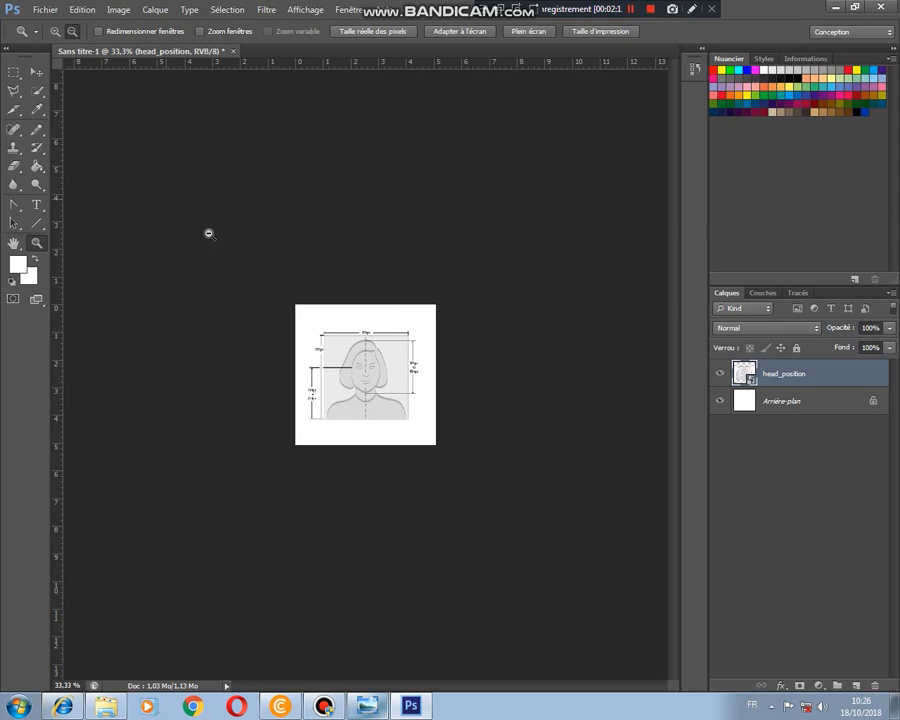
right_click(357, 365)
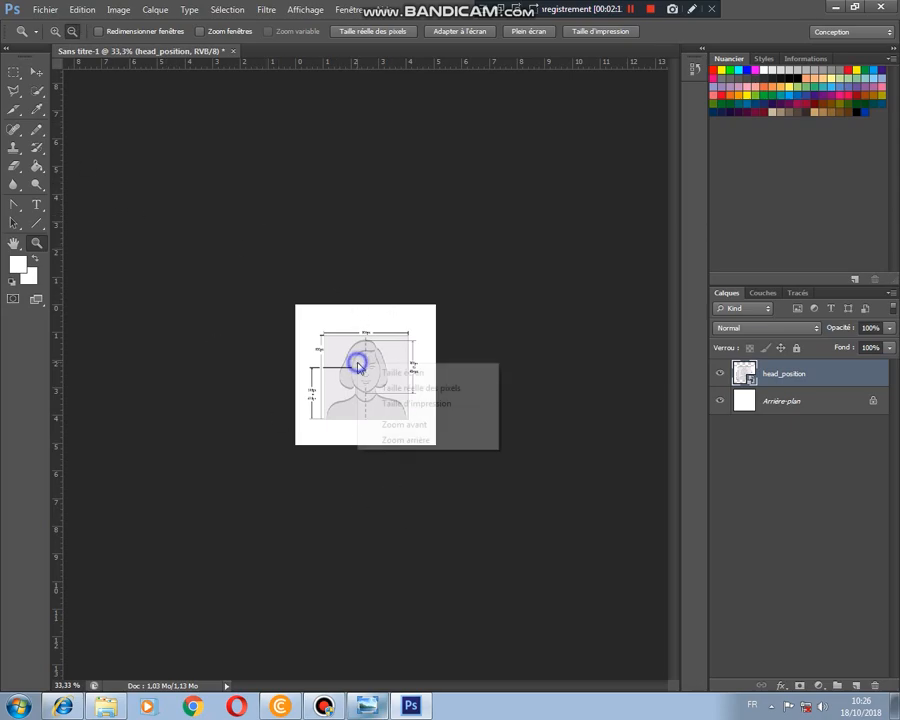
click(424, 390)
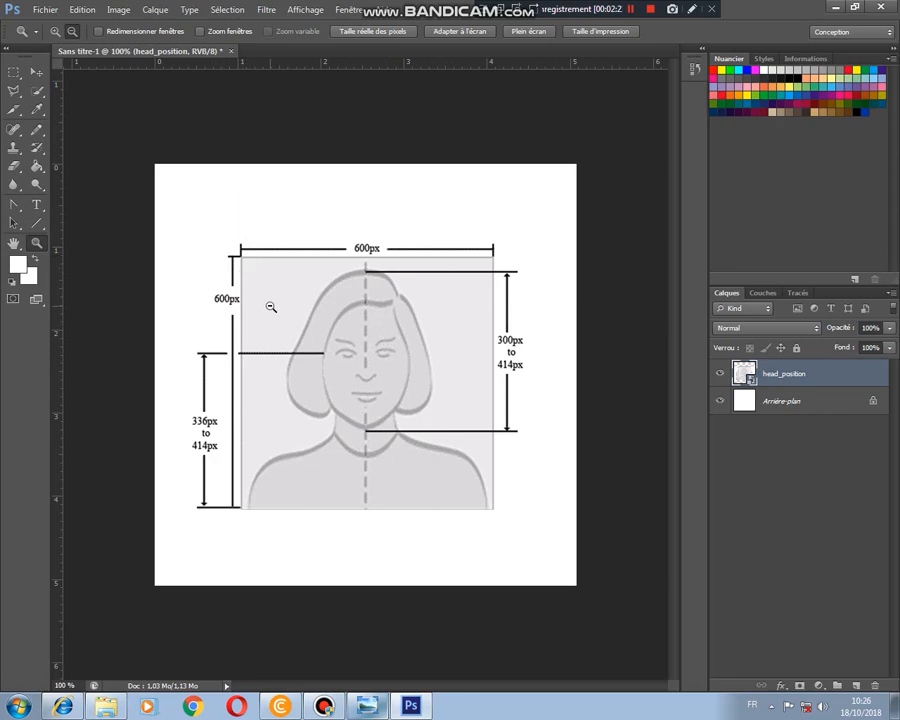
click(35, 71)
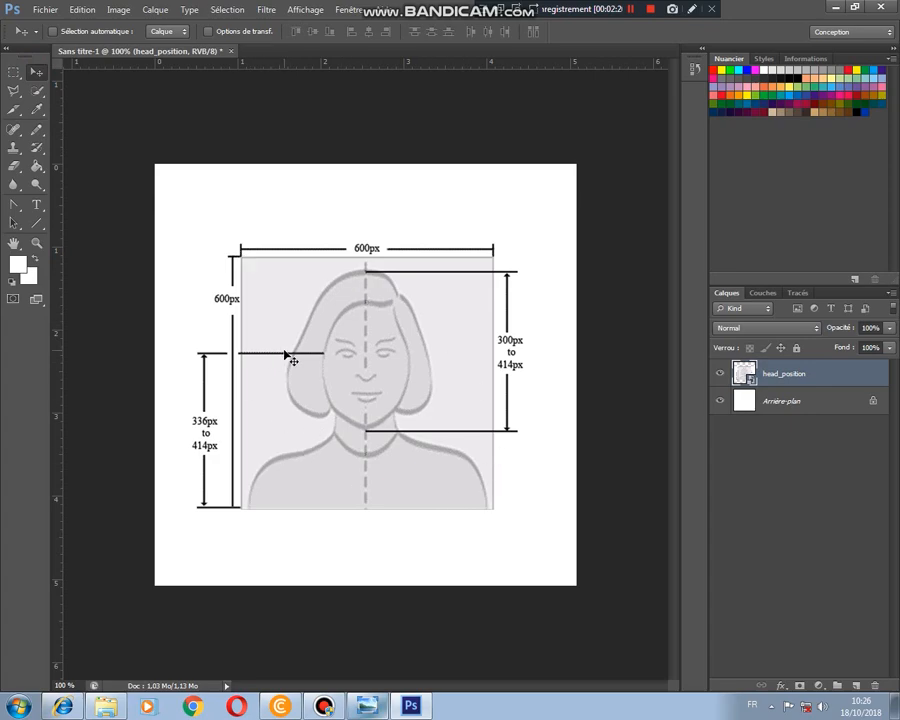
drag(338, 376, 319, 327)
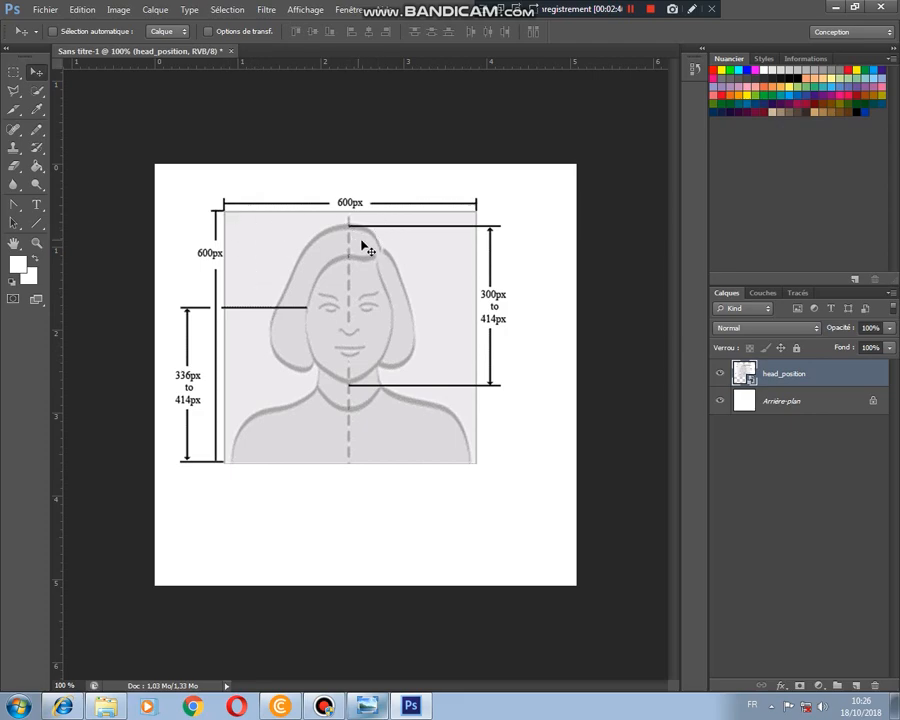
click(254, 249)
key(ctrl+t)
drag(315, 263, 244, 217)
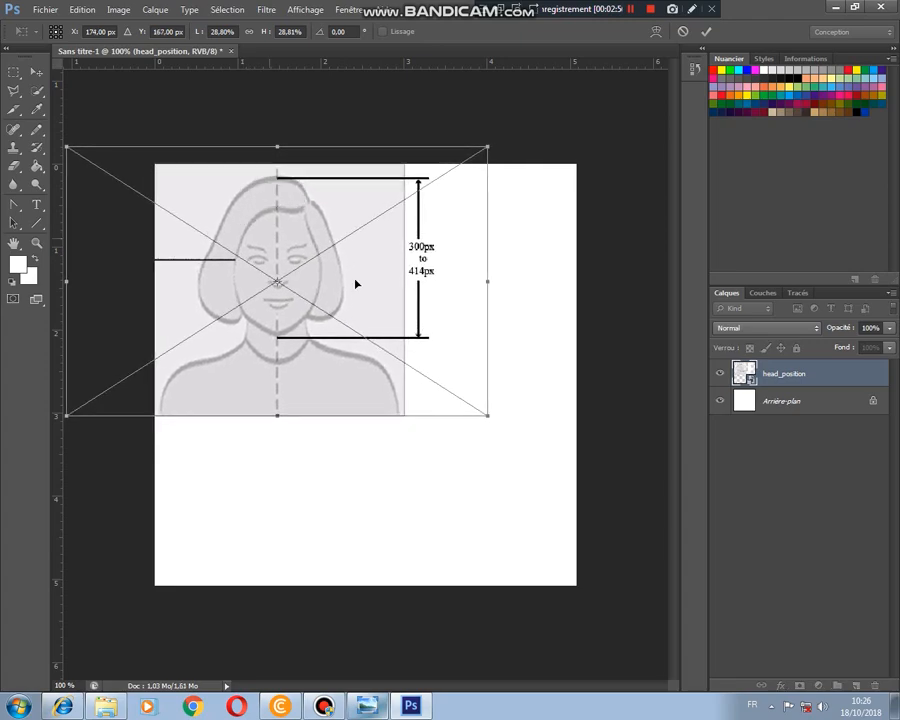
Stretch the head_position template to about 44.65% width and 46.89% height, reaching the canvas's lower and right edges
drag(483, 411, 618, 571)
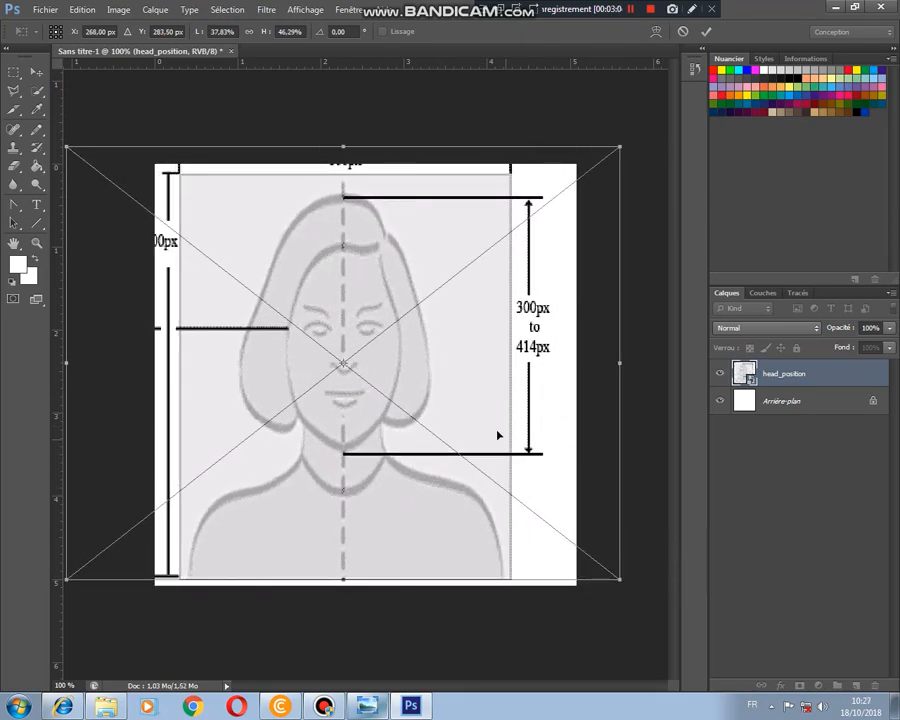
drag(620, 578, 607, 512)
drag(335, 511, 334, 583)
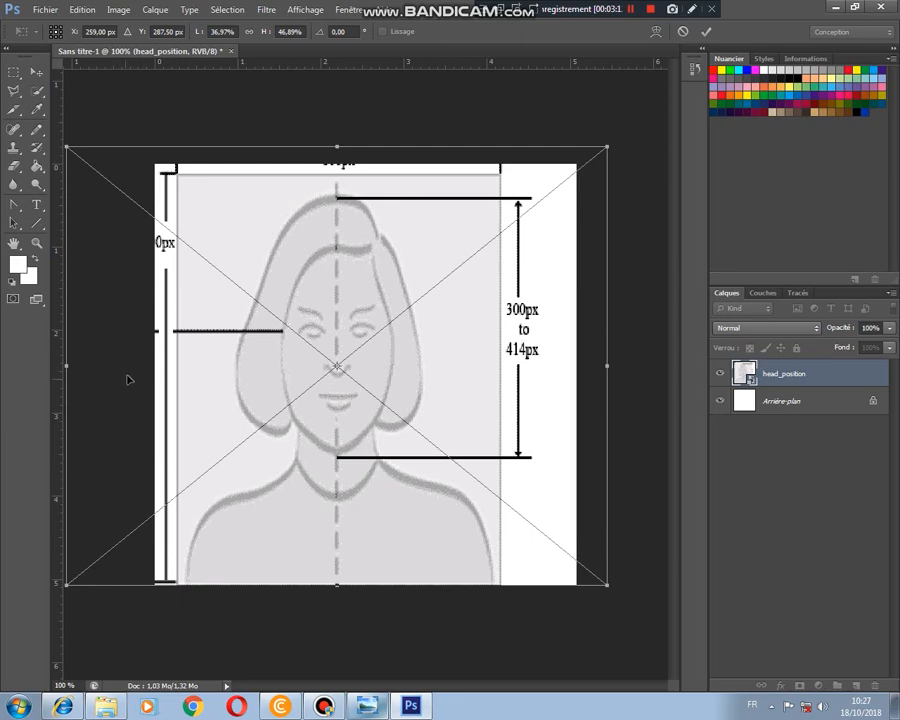
mouse_move(66, 365)
mouse_down()
mouse_move(96, 362)
mouse_move(59, 365)
mouse_up()
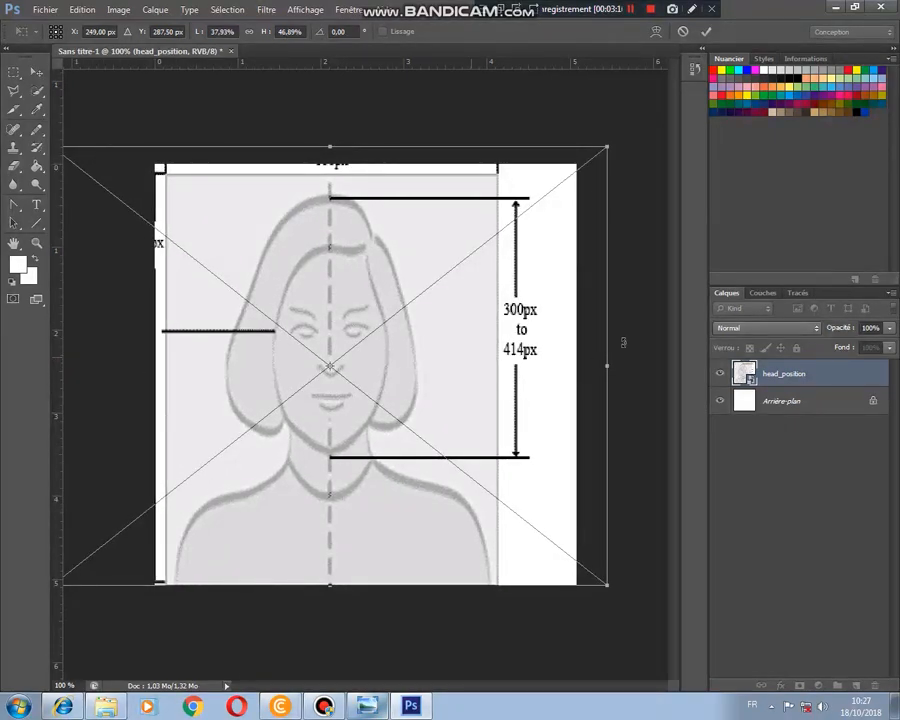
drag(609, 367, 703, 366)
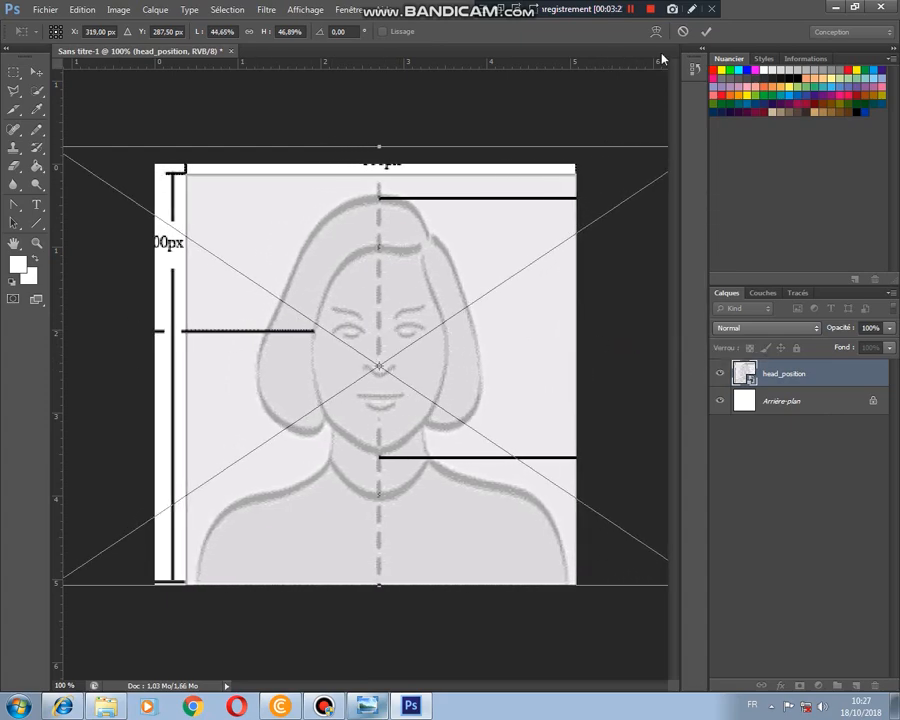
click(706, 31)
right_click(261, 251)
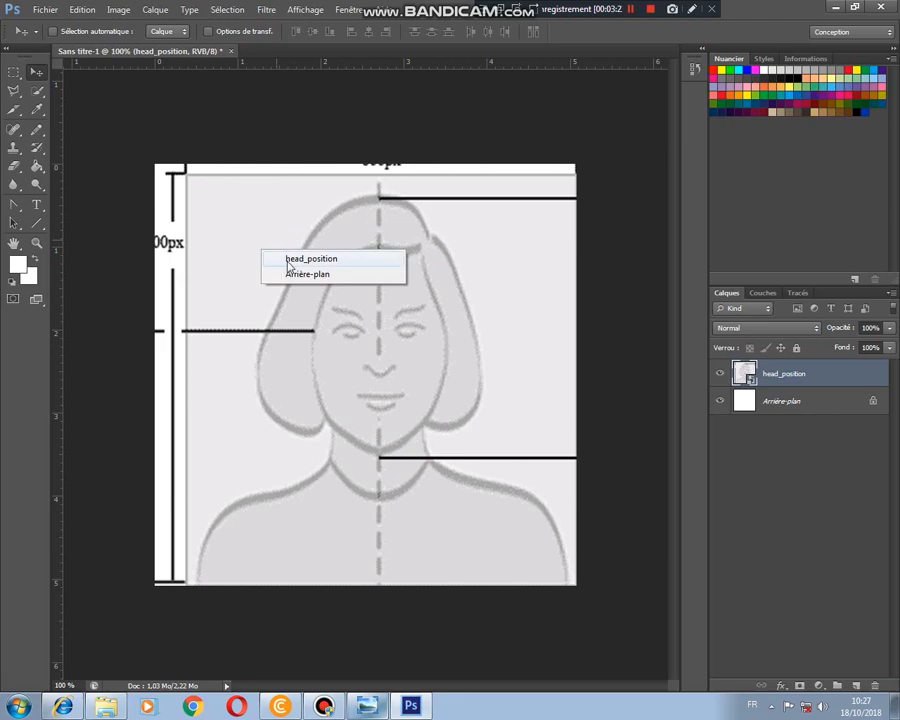
right_click(268, 336)
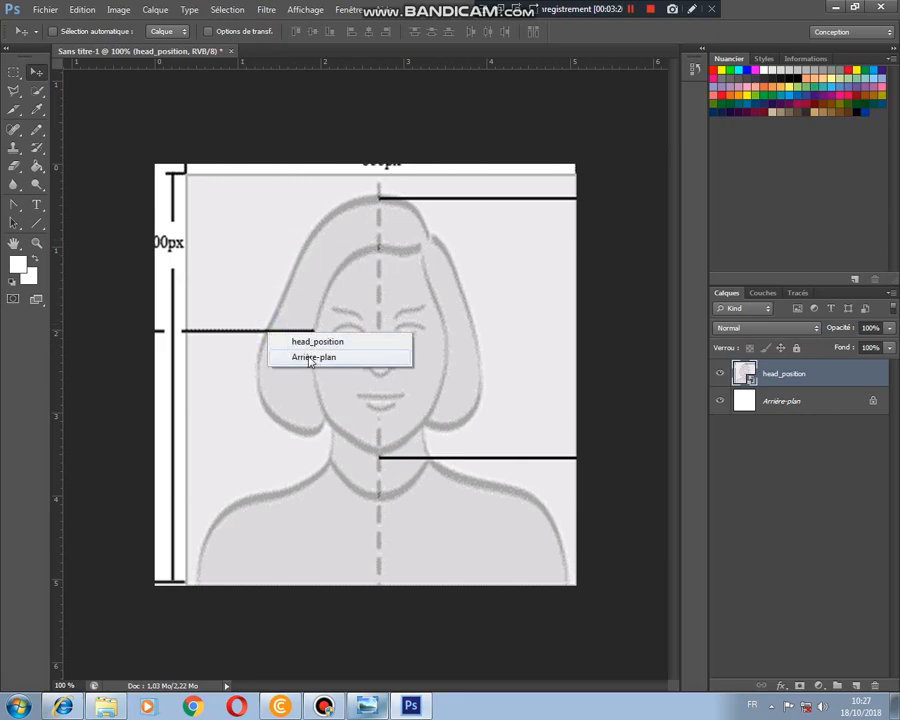
click(40, 242)
right_click(364, 256)
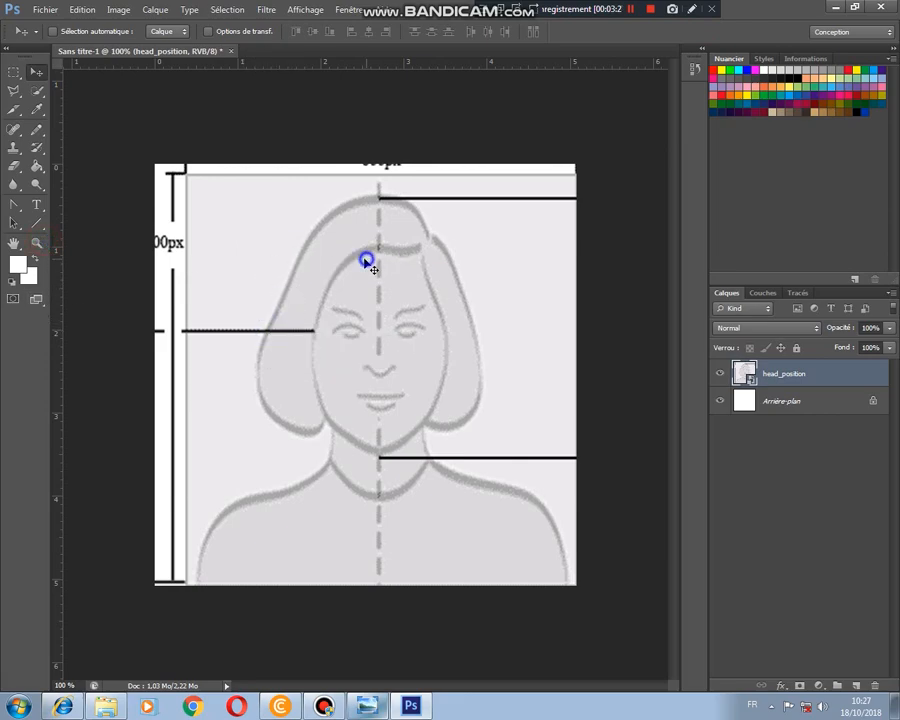
click(251, 273)
Enlarge the head_position template to about 49.06% width and 48.09% height, so only its grey picture area fills the canvas
click(36, 243)
alt+click(456, 270)
alt+click(444, 275)
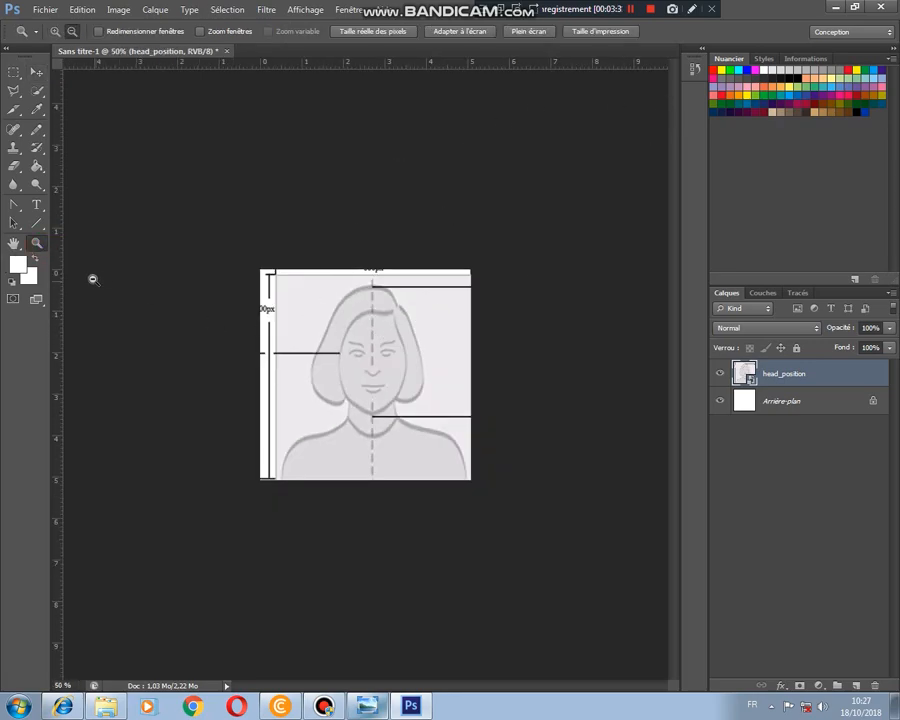
click(35, 72)
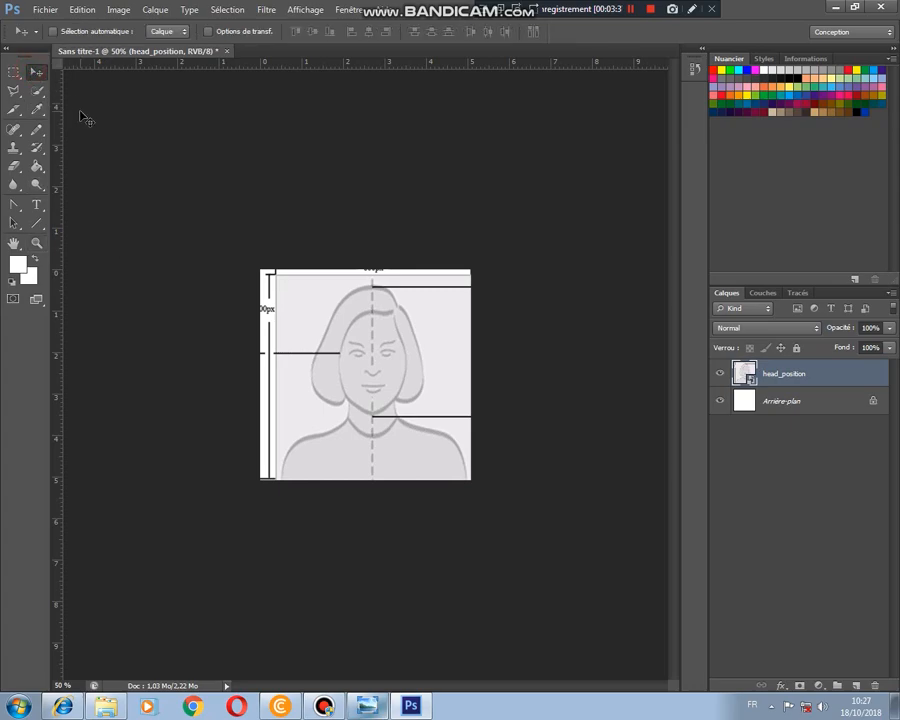
key(ctrl+t)
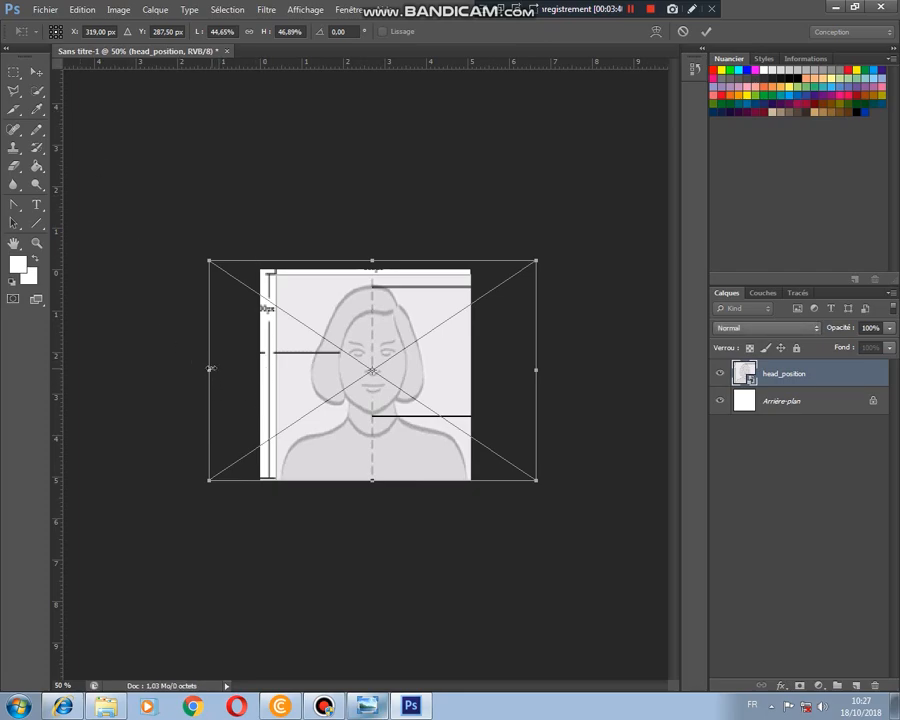
drag(205, 370, 189, 370)
drag(368, 259, 373, 252)
drag(536, 367, 545, 367)
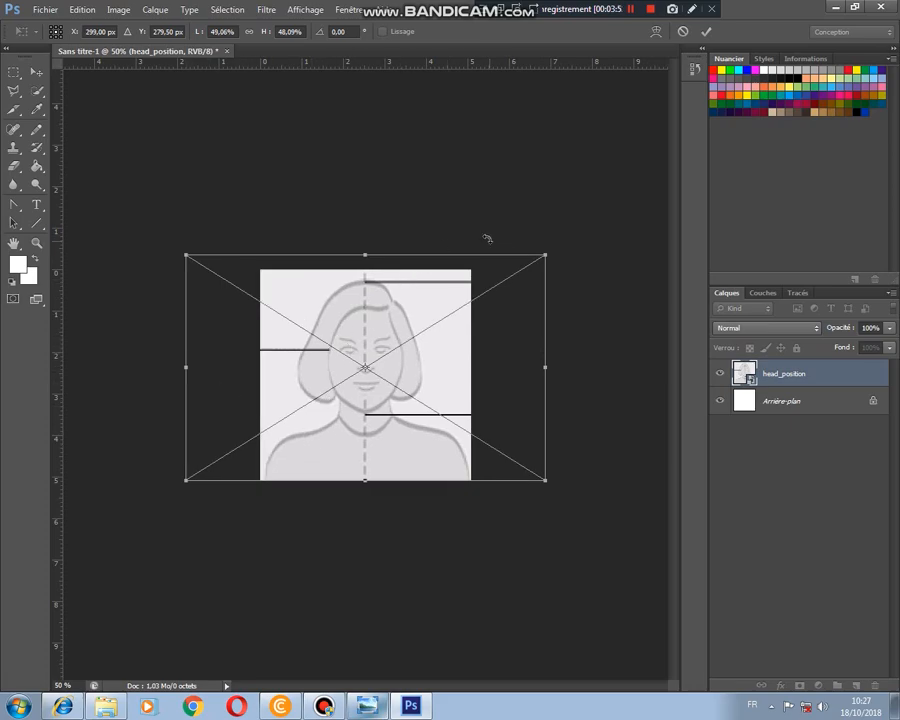
key(Return)
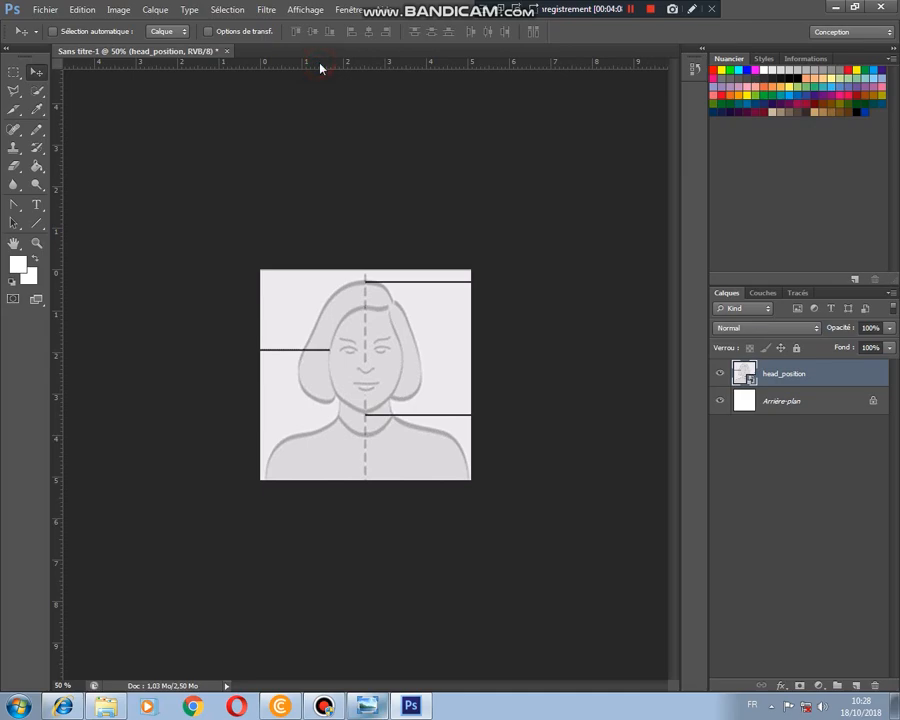
drag(320, 68, 341, 56)
click(295, 10)
click(219, 67)
mouse_move(268, 66)
mouse_down()
mouse_move(280, 96)
mouse_move(276, 66)
mouse_up()
drag(55, 216, 55, 190)
Hide the document rulers and show them again
click(306, 11)
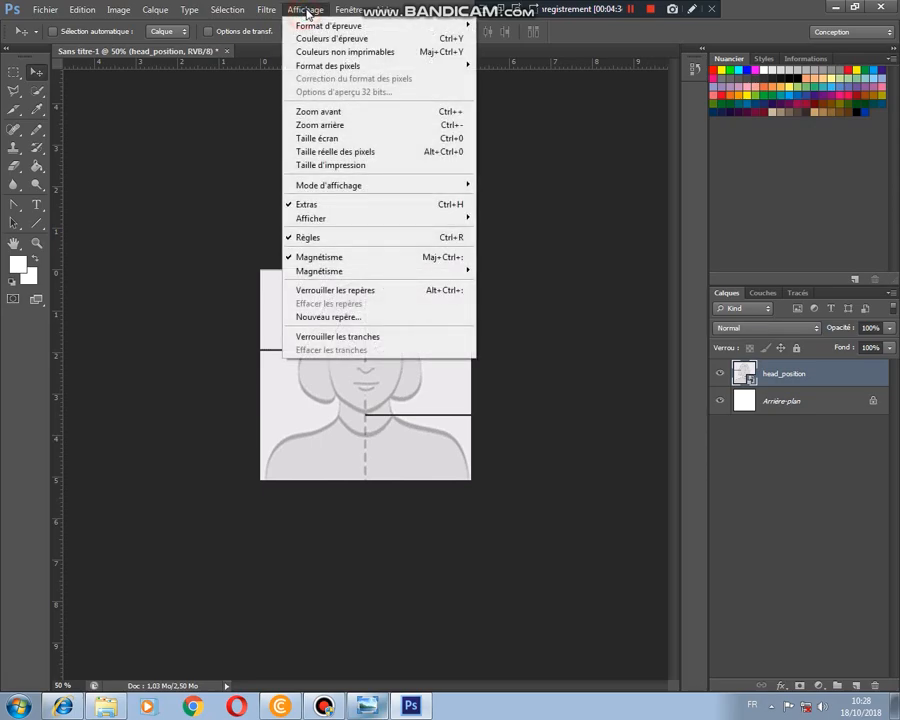
click(293, 241)
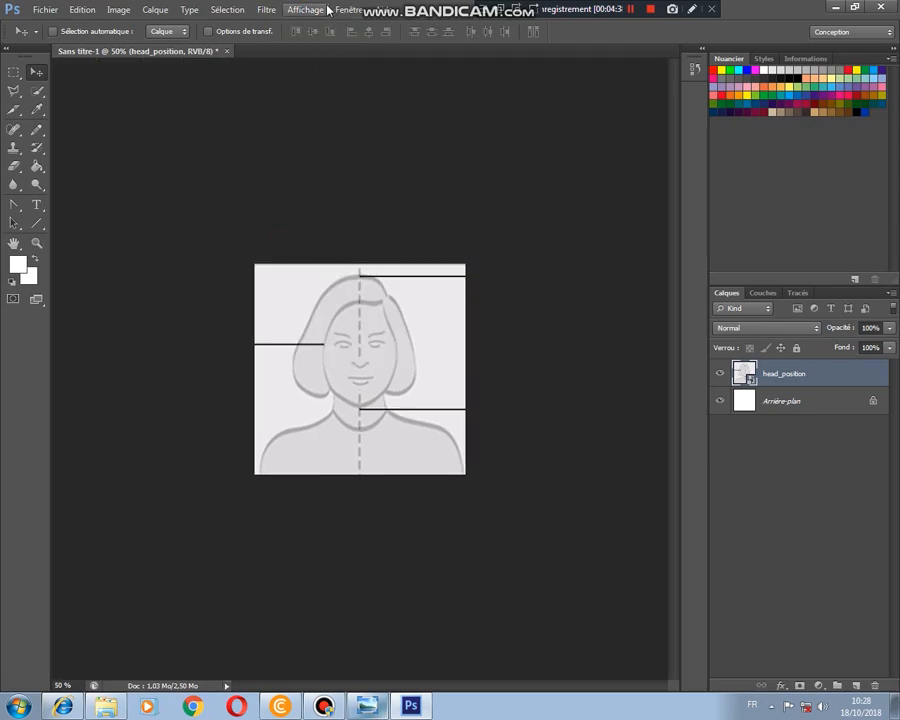
click(296, 10)
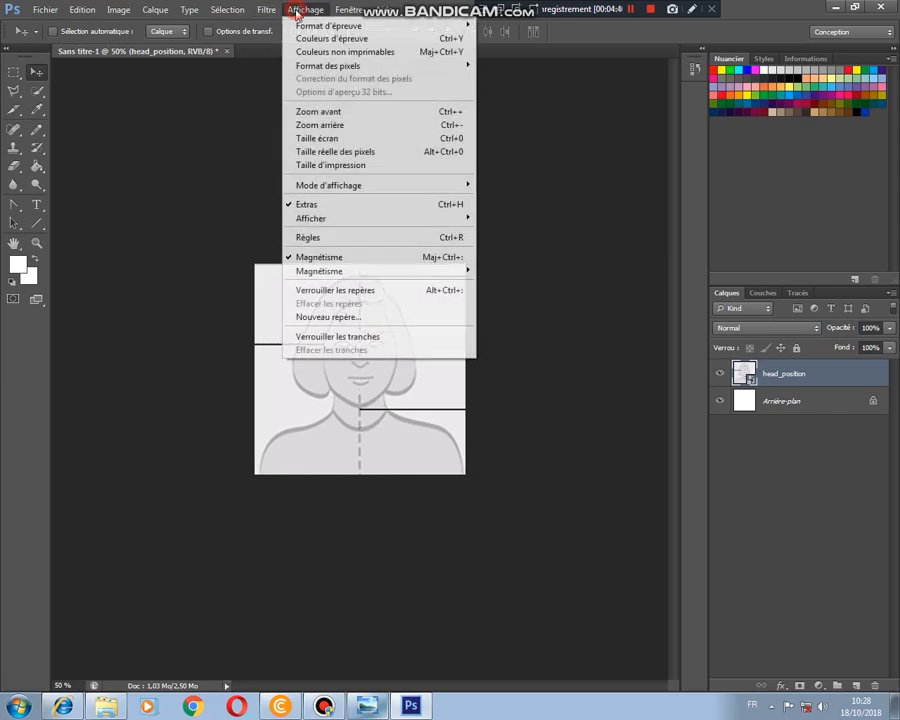
click(314, 238)
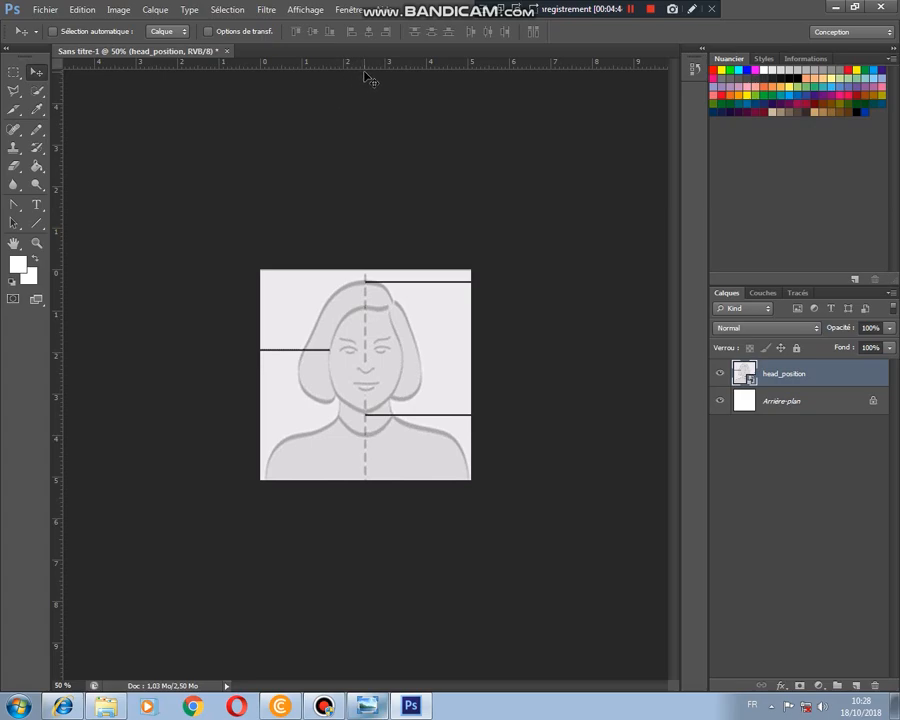
Place horizontal guides on the template's crown, eye and chin lines and a vertical guide on its dashed centre line, and hide the head_position layer
drag(368, 62, 365, 281)
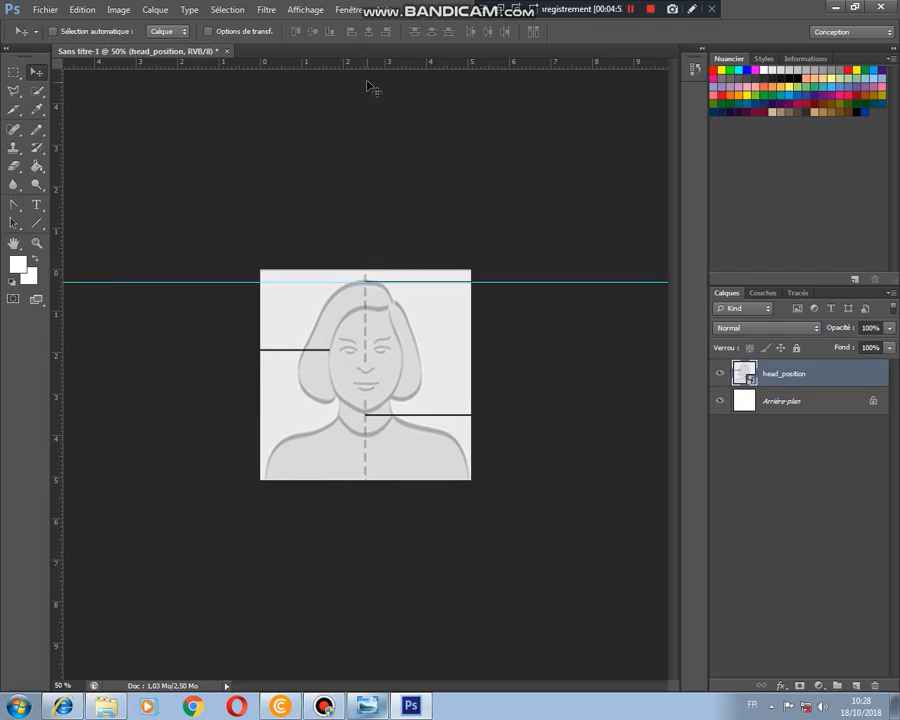
drag(368, 63, 382, 349)
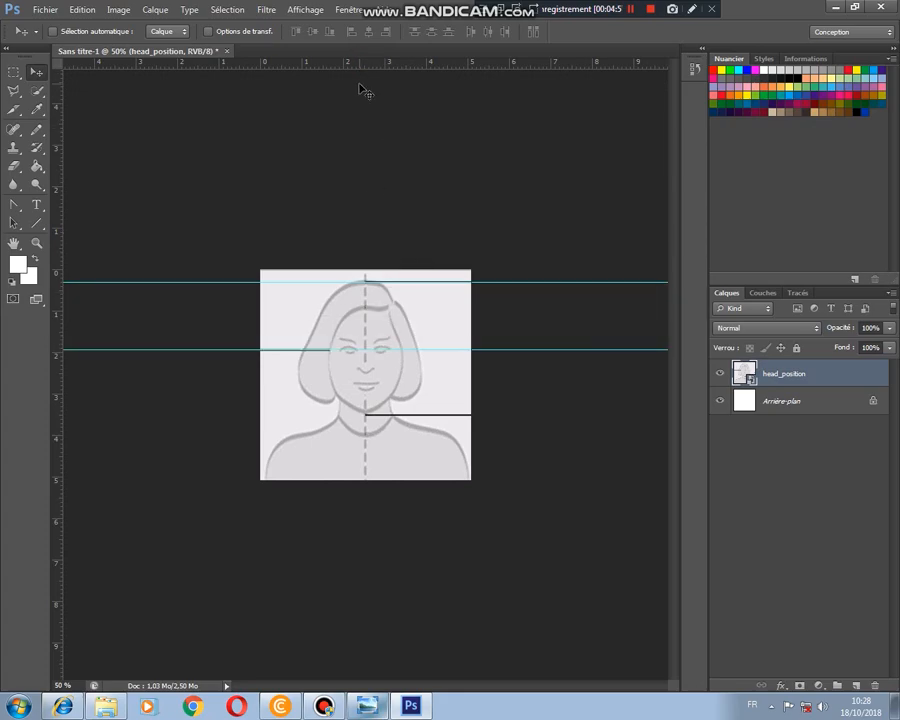
drag(360, 66, 394, 415)
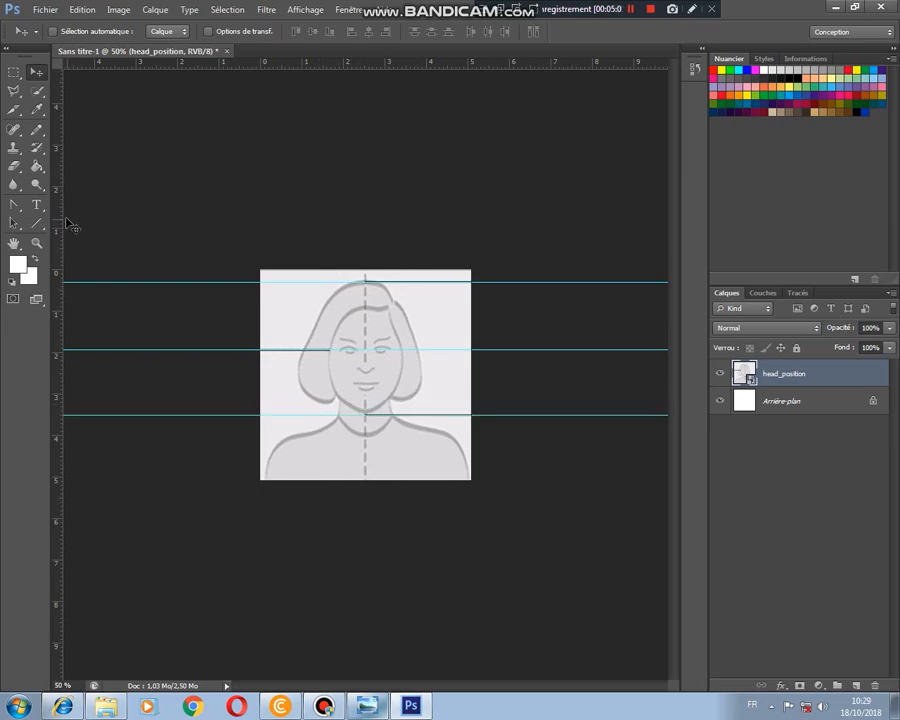
drag(57, 220, 365, 238)
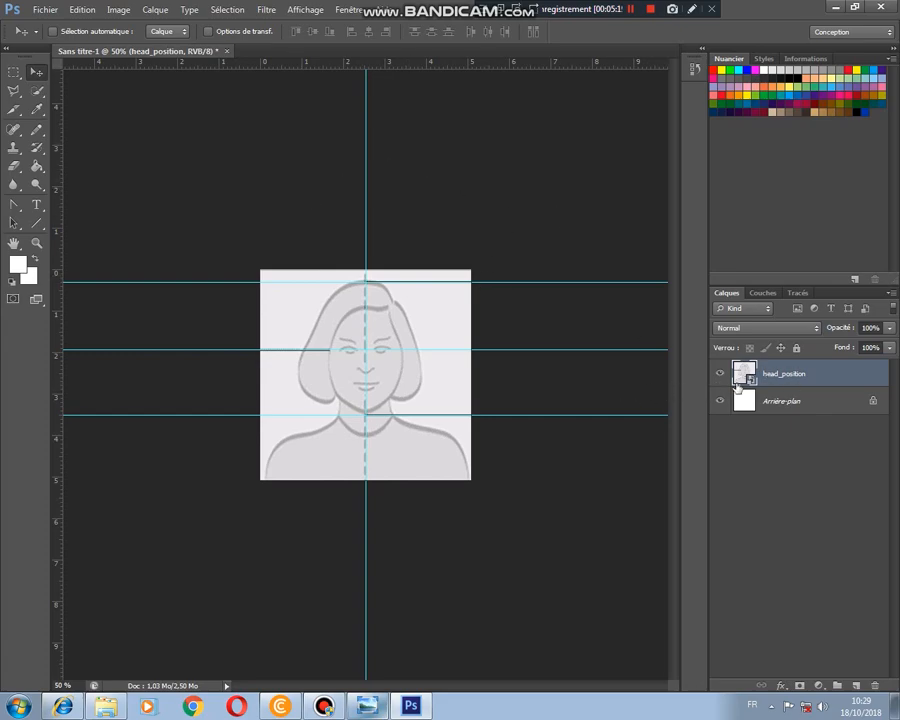
click(722, 373)
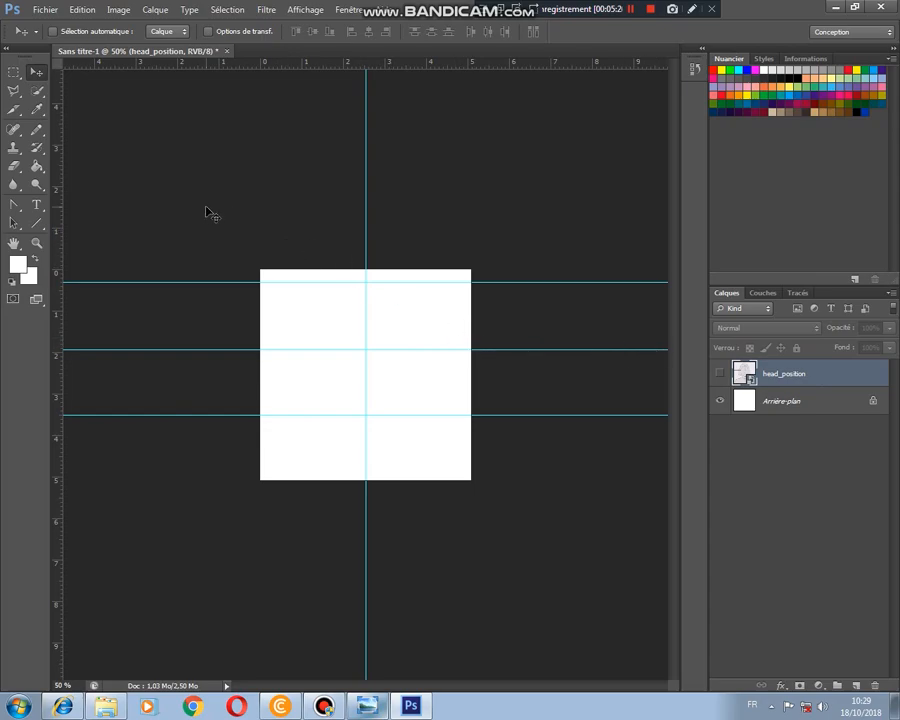
Open the photo DSC_3229 from the DV editor folder in the Documents library
click(38, 10)
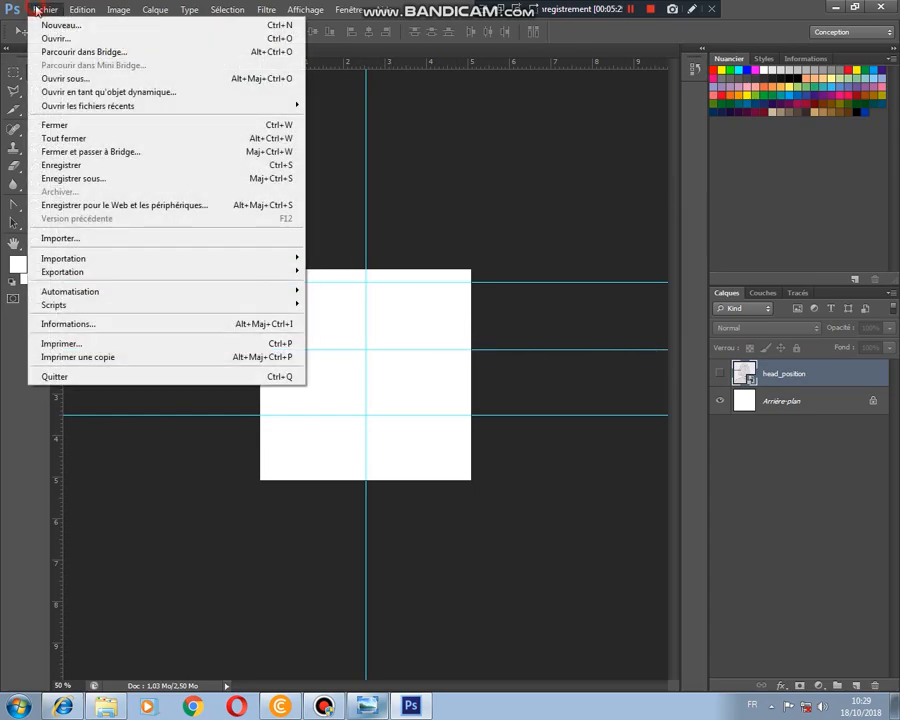
click(48, 37)
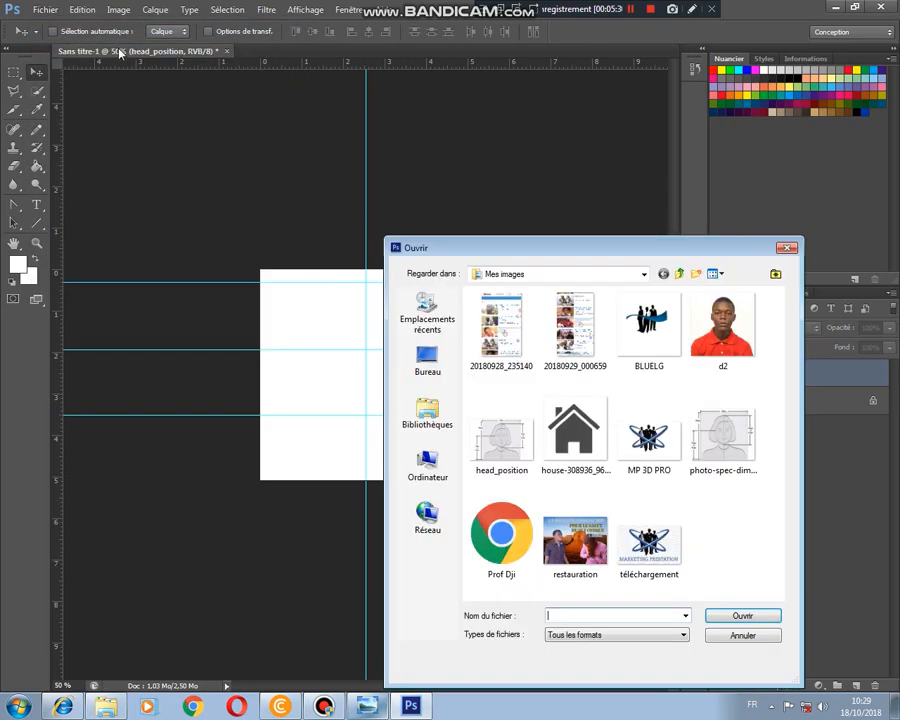
click(428, 428)
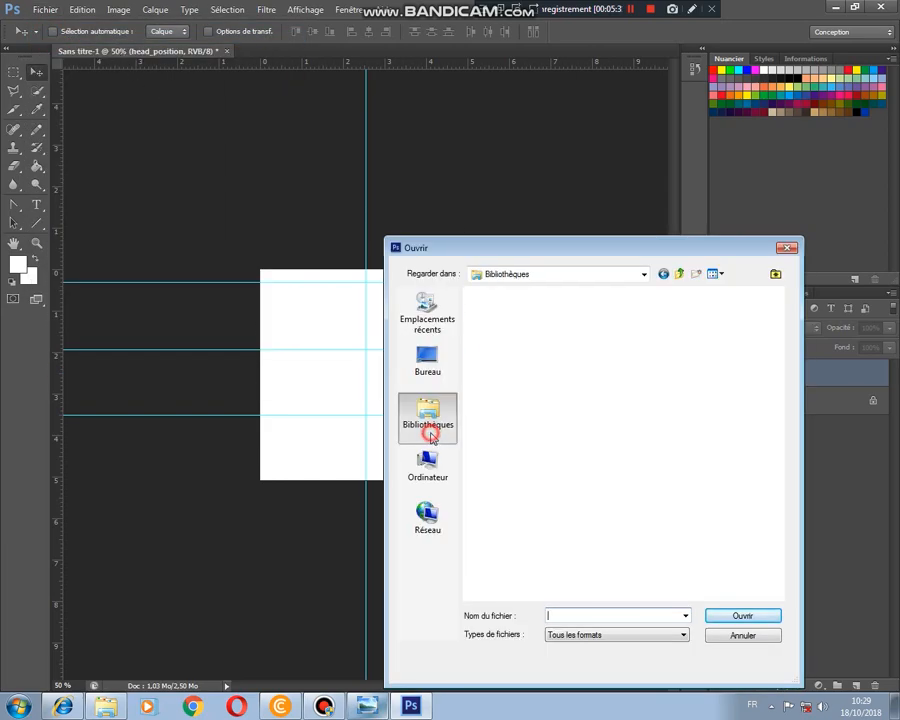
double_click(589, 317)
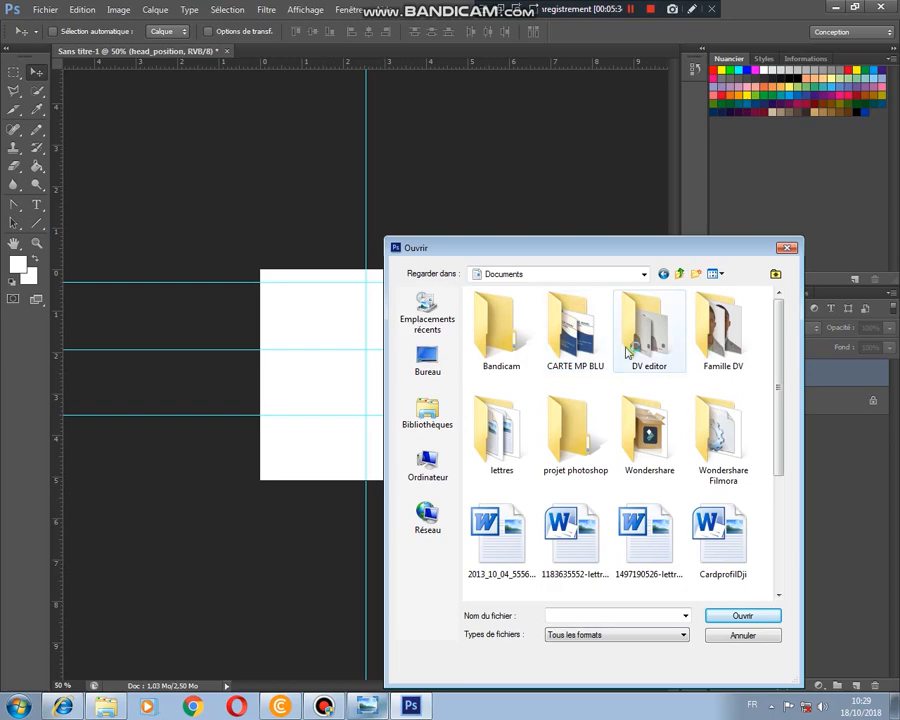
double_click(648, 335)
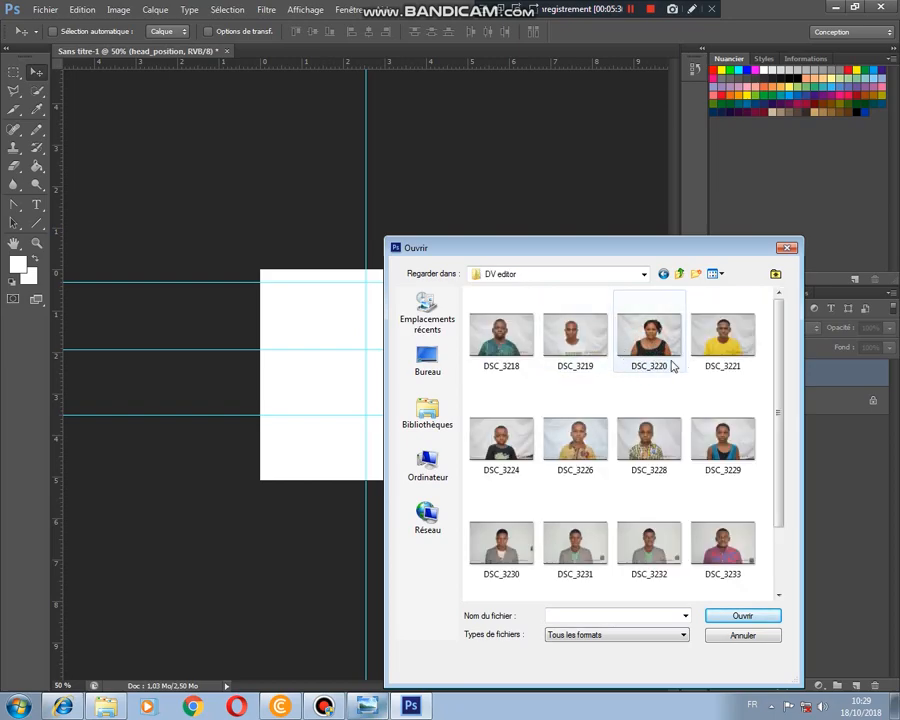
double_click(722, 437)
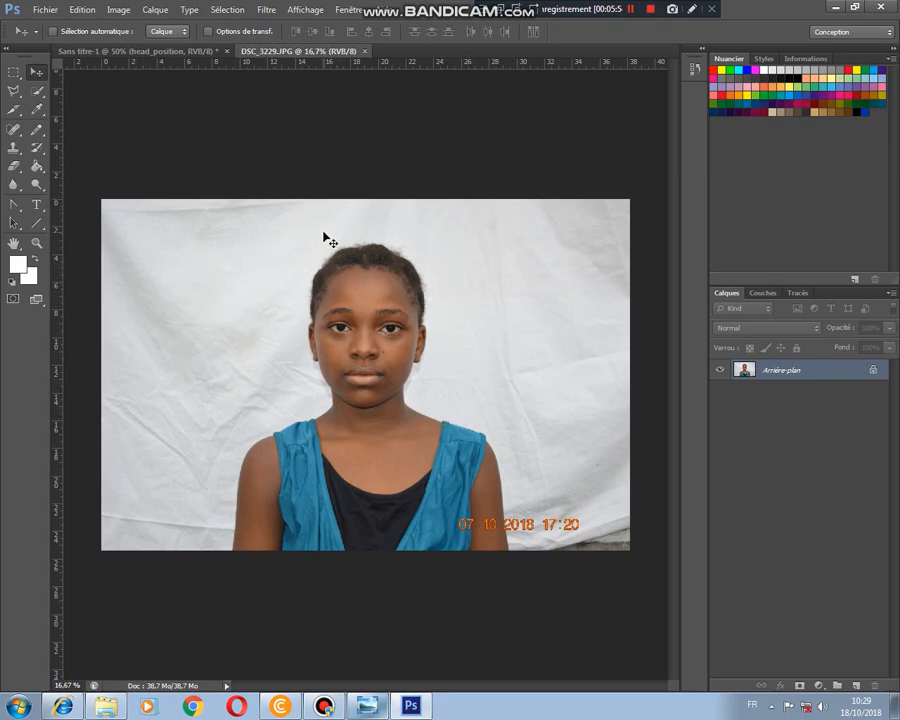
Copy the DSC_3229 photo into the Sans titre-1 document as a new layer and shift it until its lower edge lies within the canvas
drag(380, 336, 195, 209)
drag(287, 357, 233, 282)
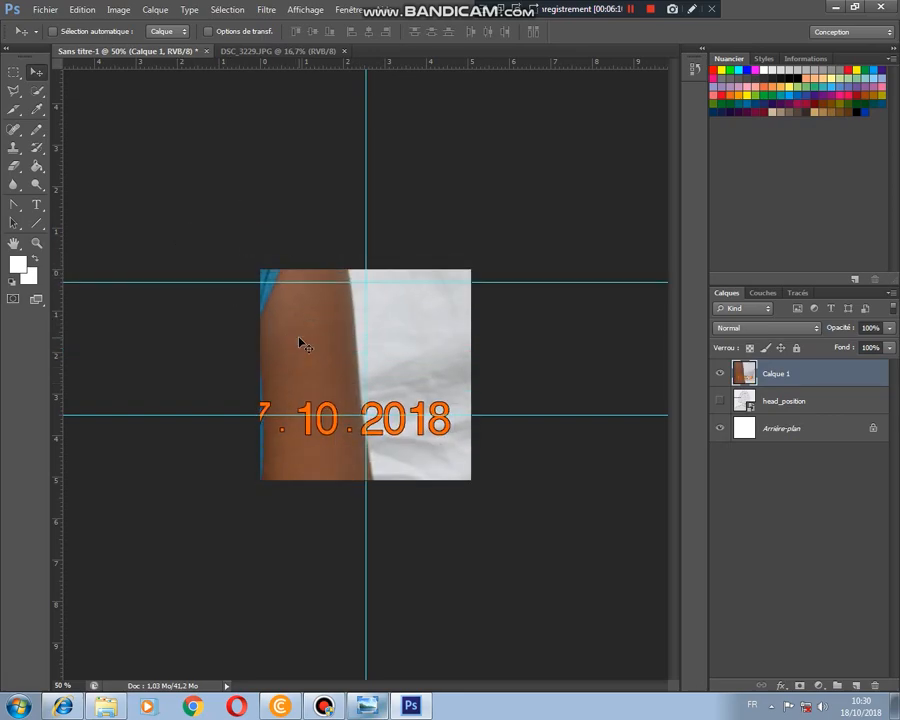
click(82, 10)
click(94, 49)
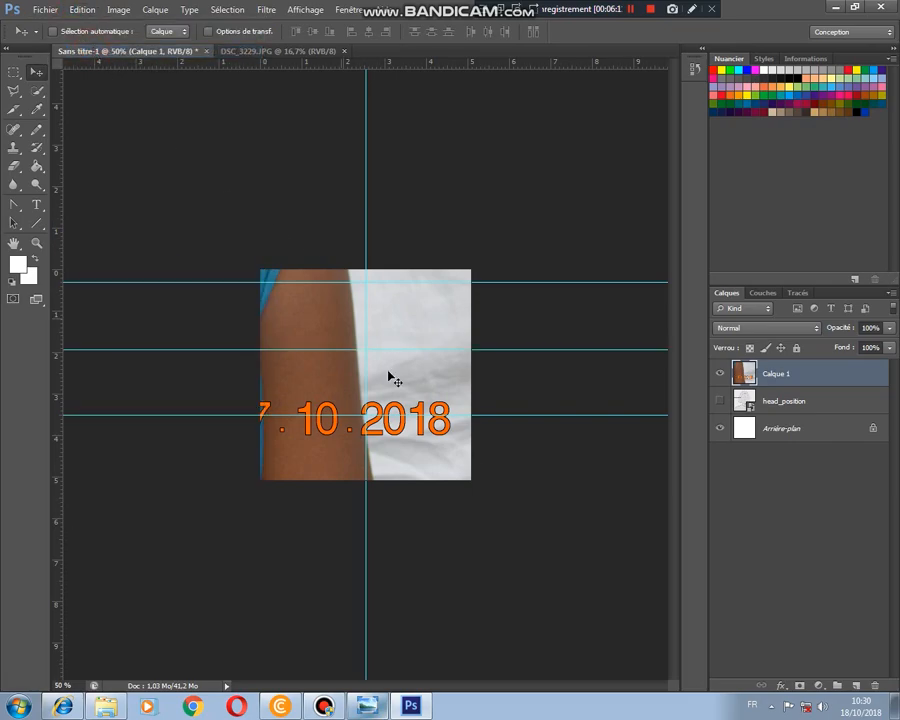
drag(454, 428, 307, 332)
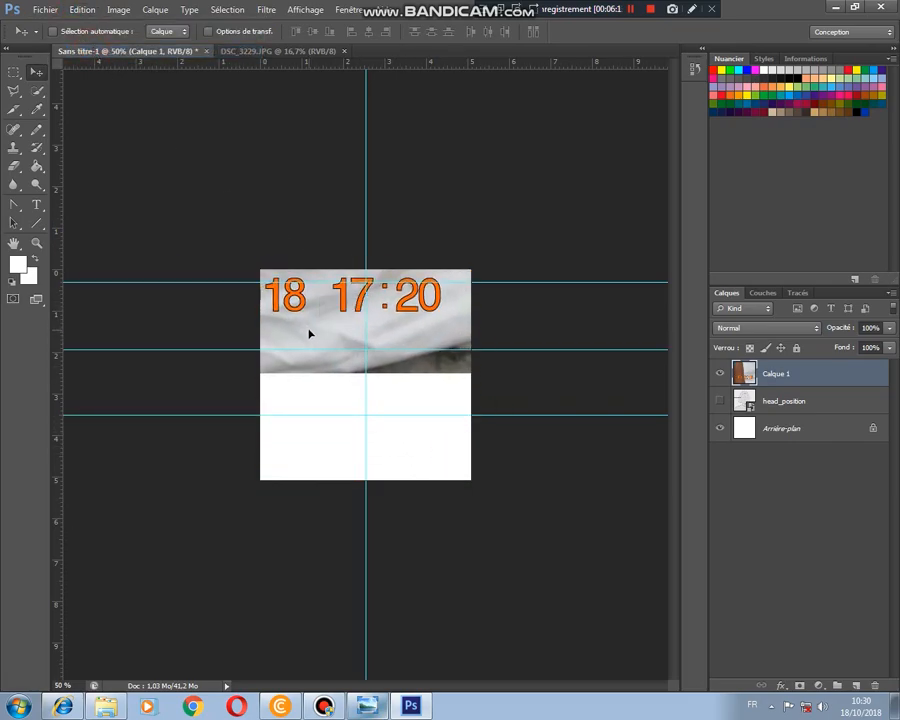
Scale the photo layer down to about 21.05% width and 20% height, centred horizontally and spanning the full canvas height
key(ctrl+t)
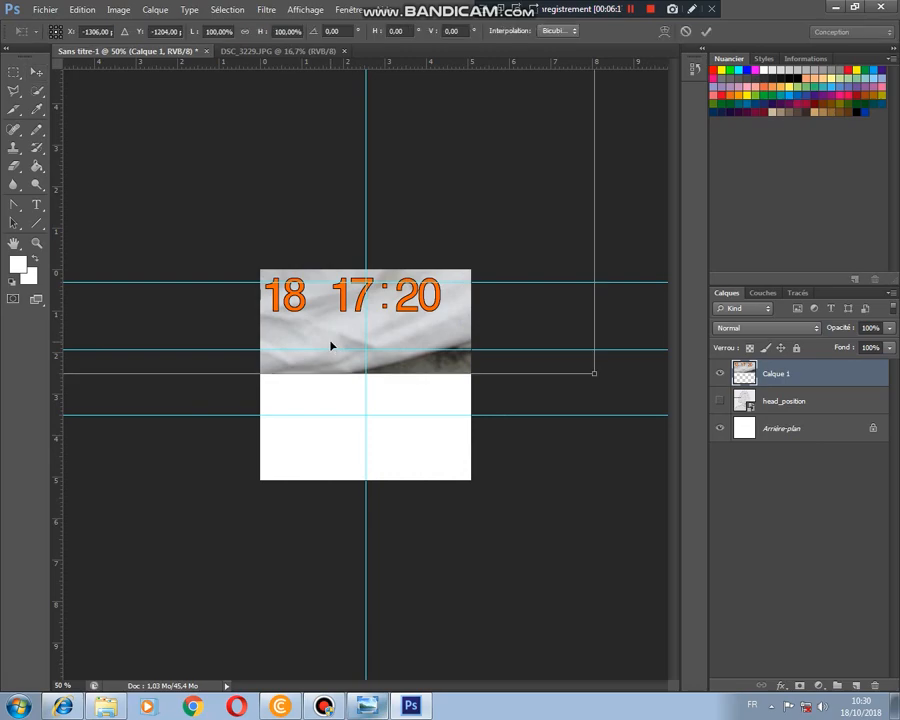
drag(594, 370, 480, 527)
drag(539, 563, 174, 260)
drag(54, 207, 450, 305)
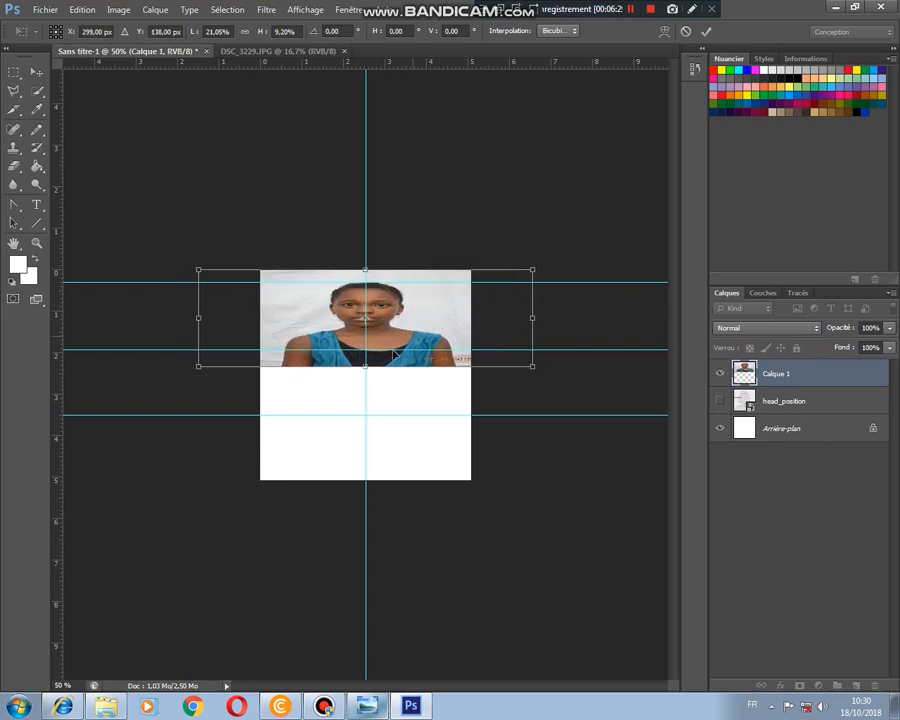
drag(364, 368, 365, 480)
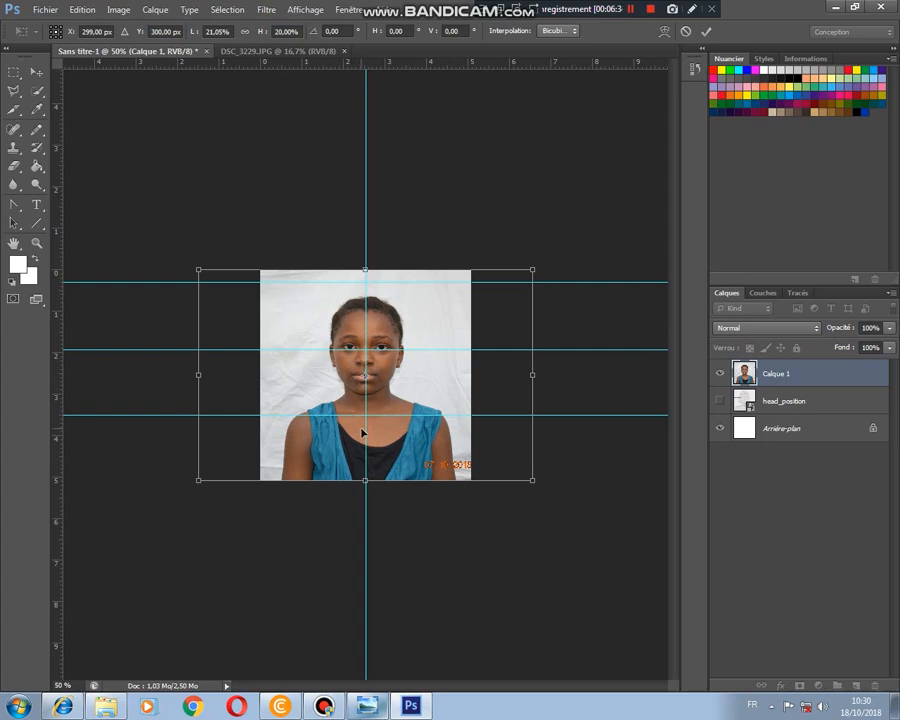
Stretch the photo vertically to about 27% height, matching the top of the hair, eyes and chin to the three horizontal guides
drag(365, 481, 367, 515)
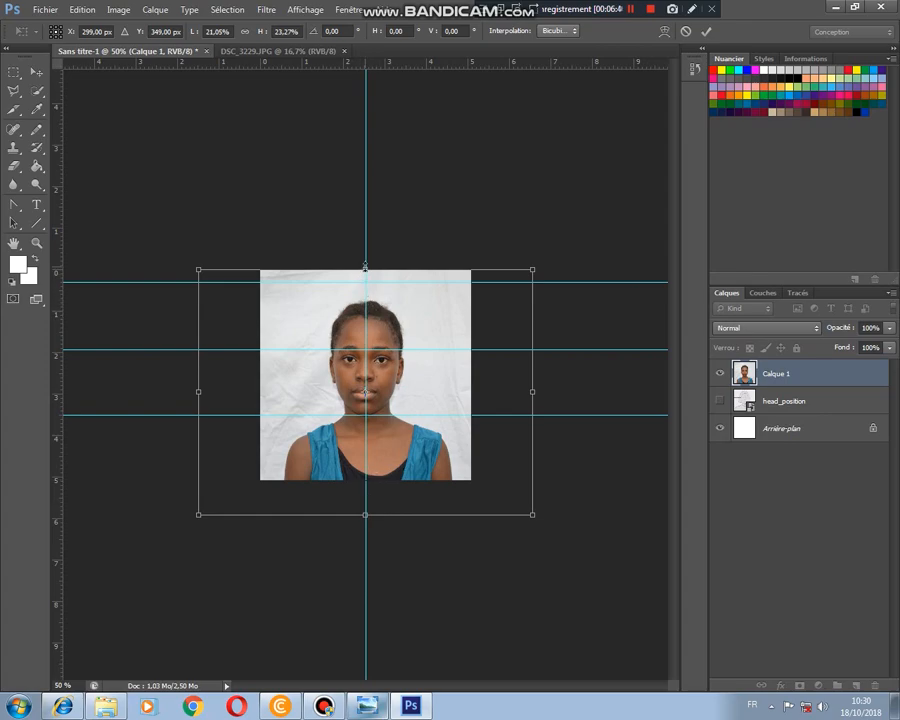
drag(365, 267, 365, 248)
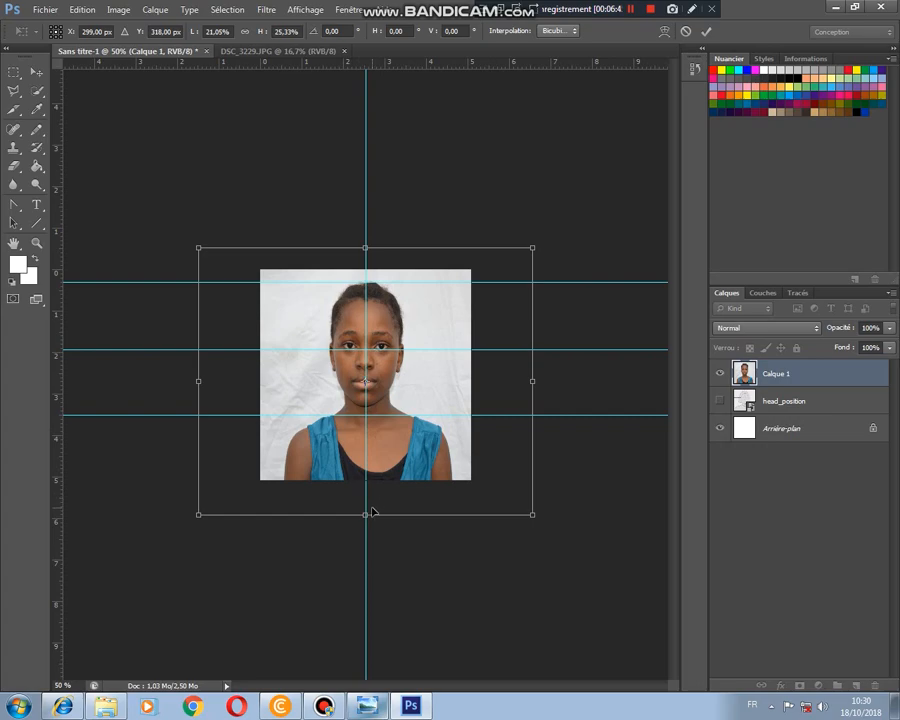
drag(365, 515, 365, 530)
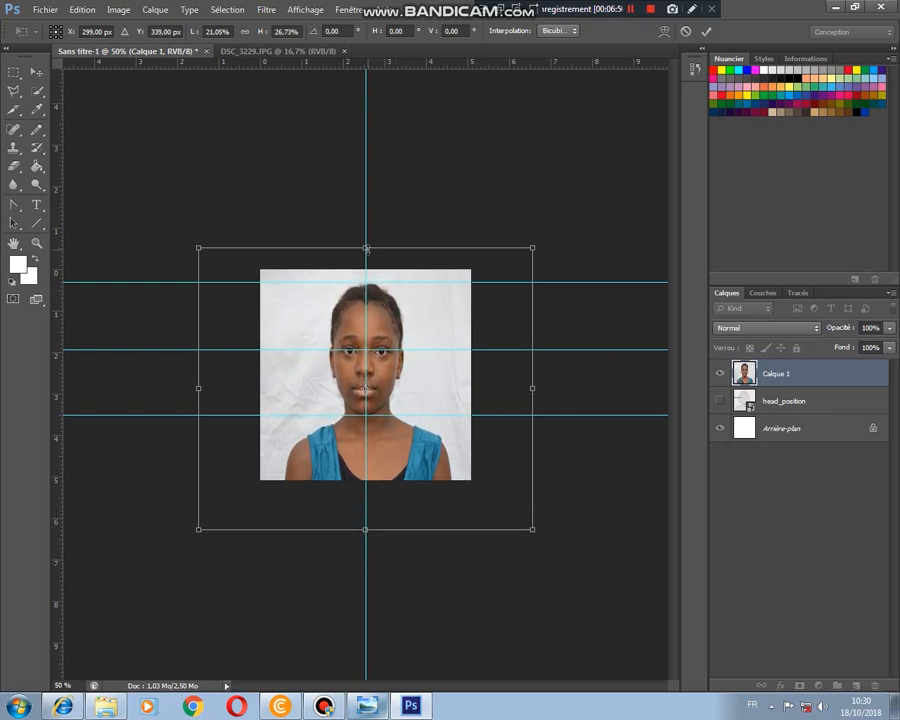
drag(366, 247, 366, 245)
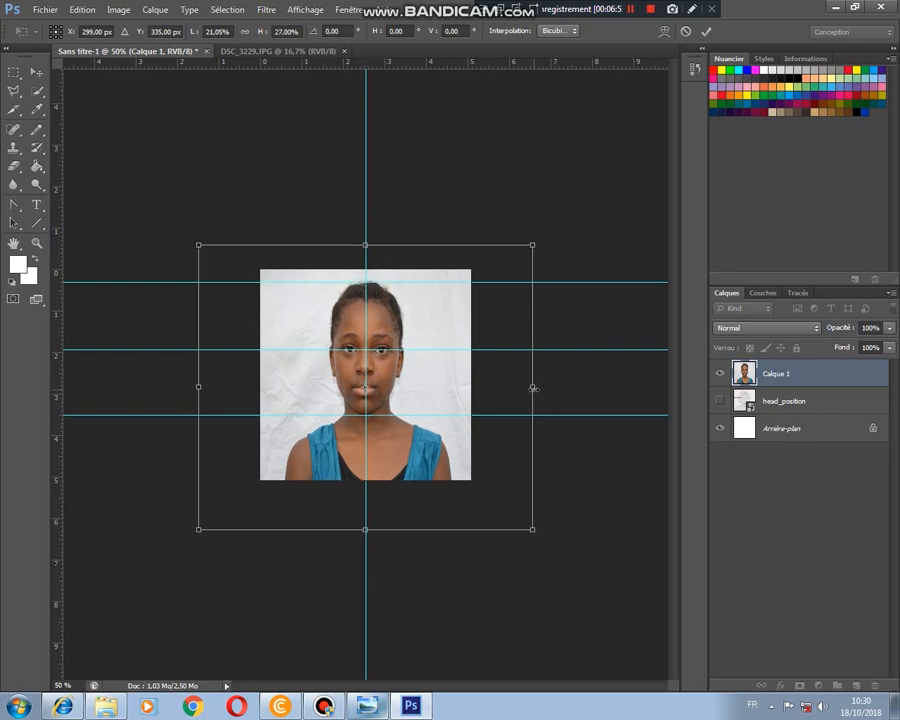
Widen the photo layer to about 27.57% width, keeping the face centred on the vertical guide, and apply the transformation
drag(533, 388, 557, 388)
drag(198, 387, 160, 386)
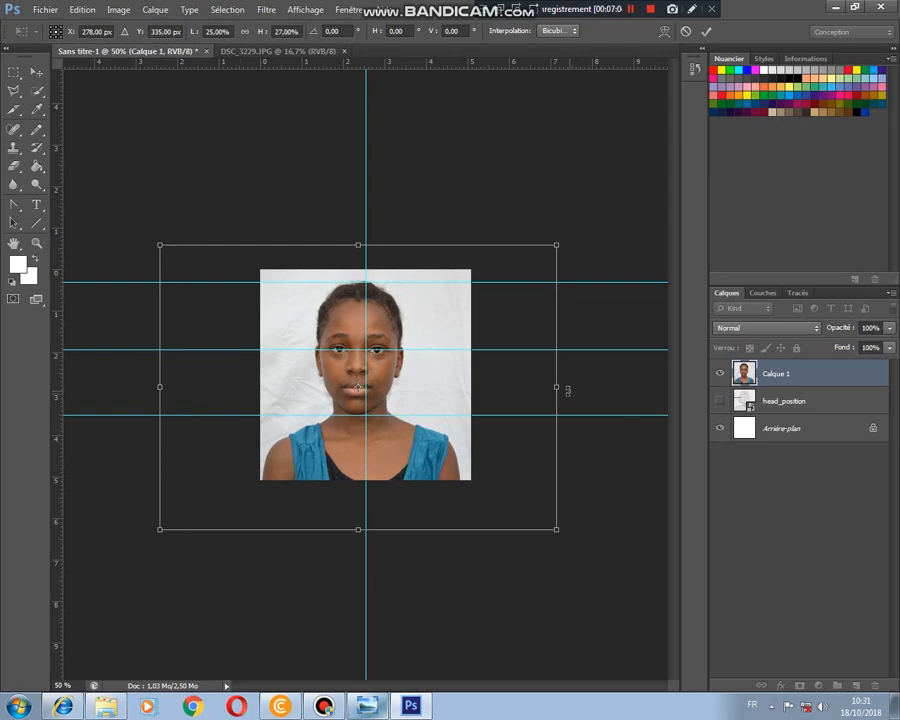
drag(555, 387, 567, 386)
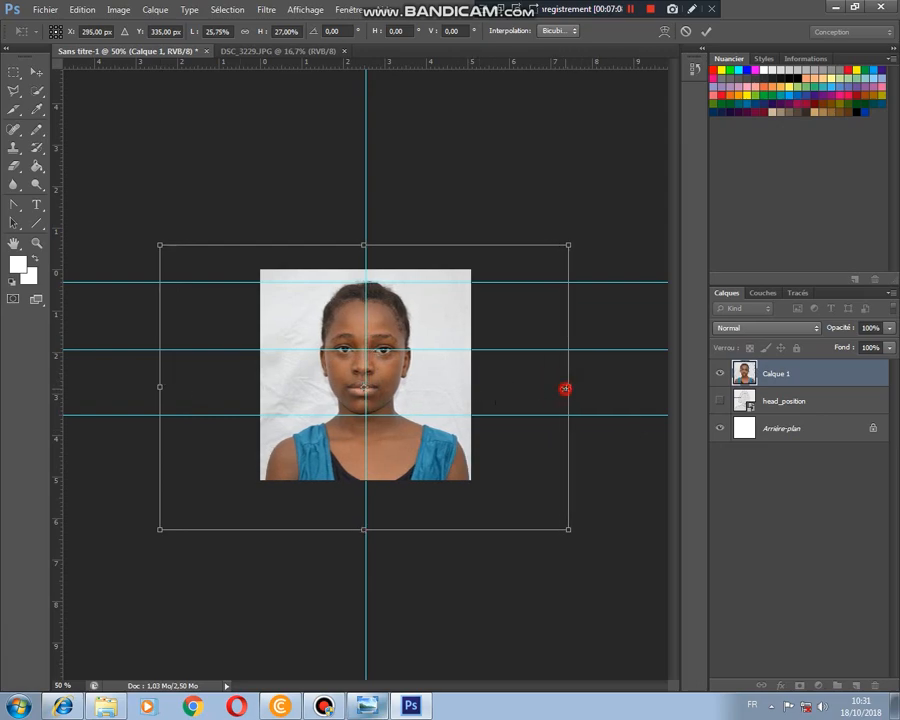
drag(568, 388, 572, 387)
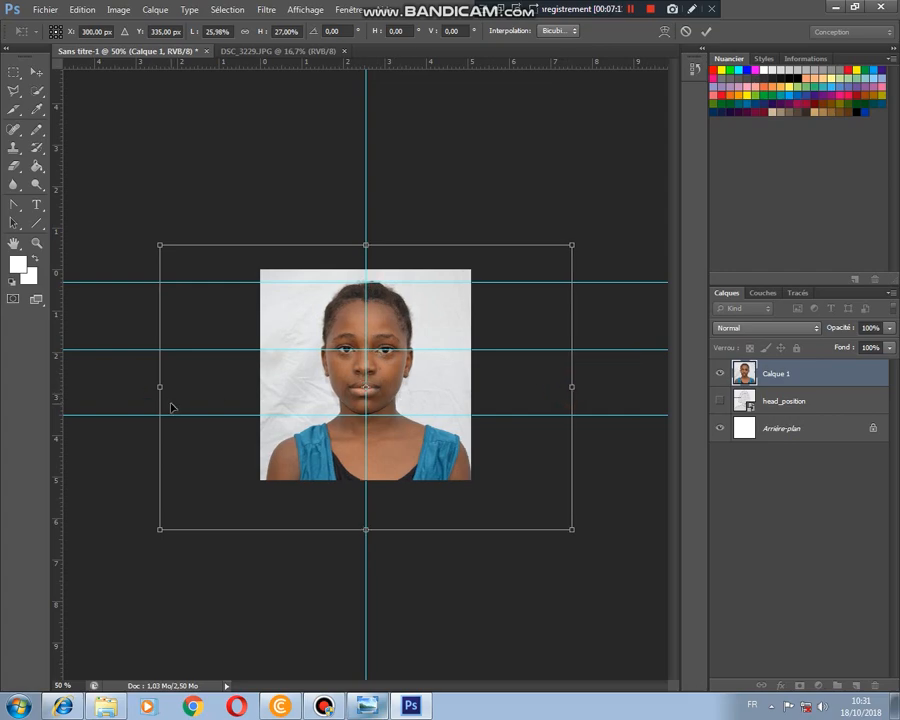
drag(157, 387, 152, 387)
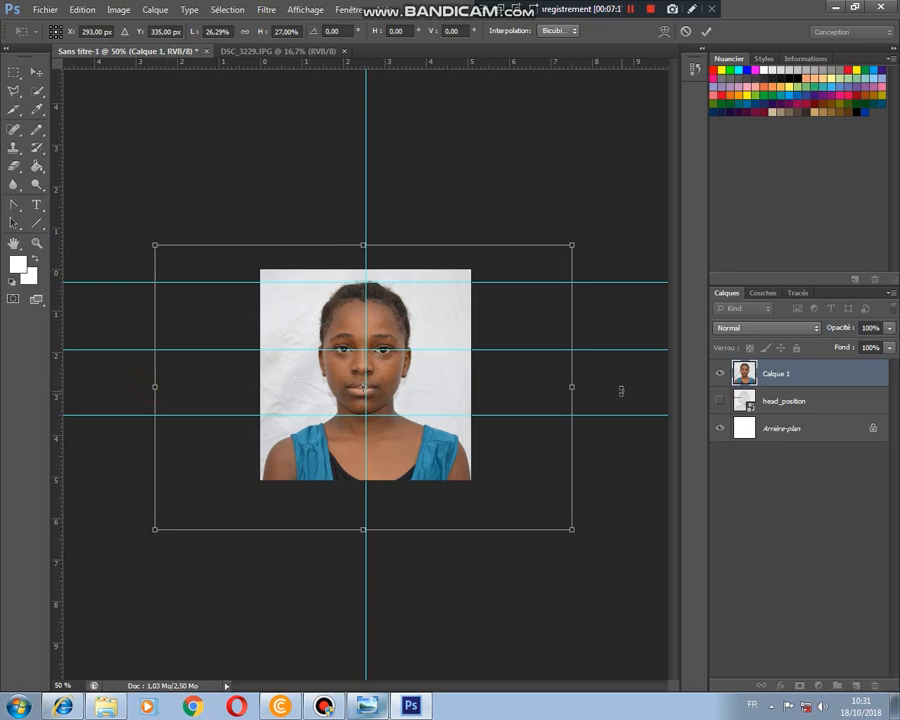
drag(575, 387, 579, 387)
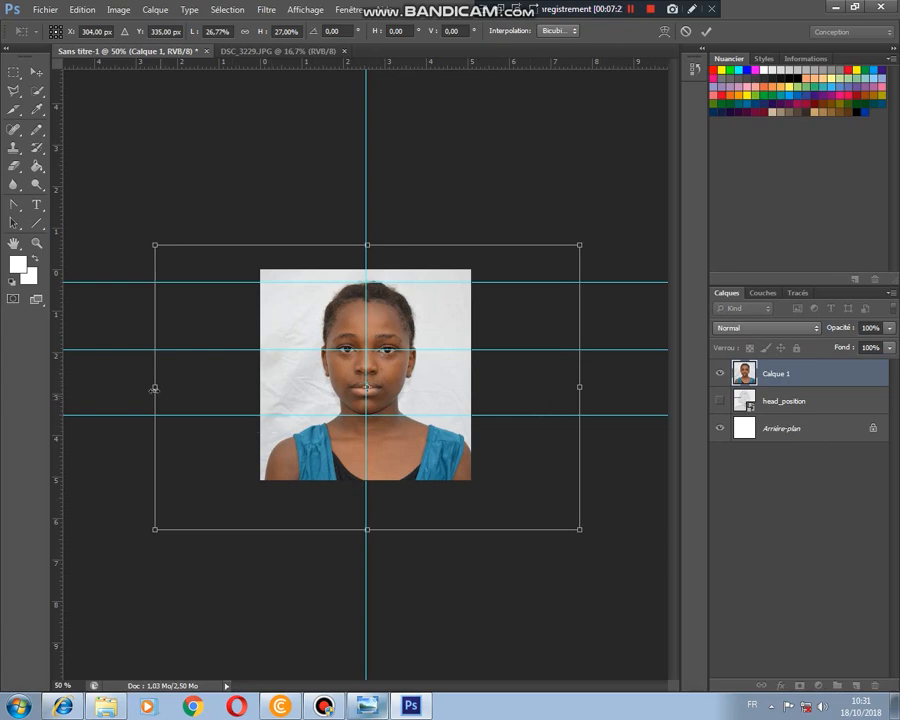
drag(152, 387, 147, 387)
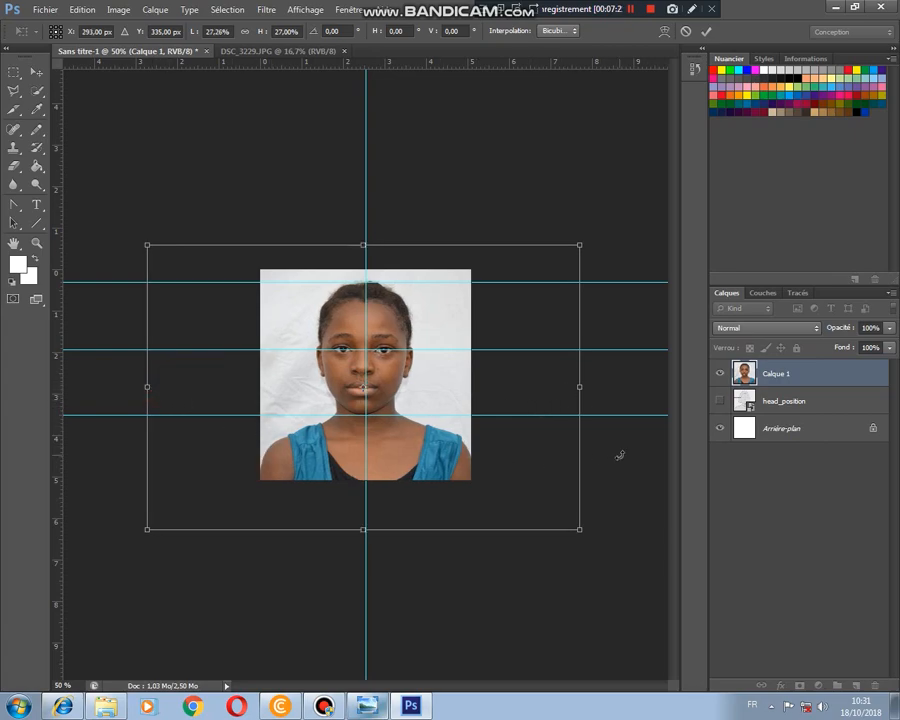
drag(581, 388, 586, 388)
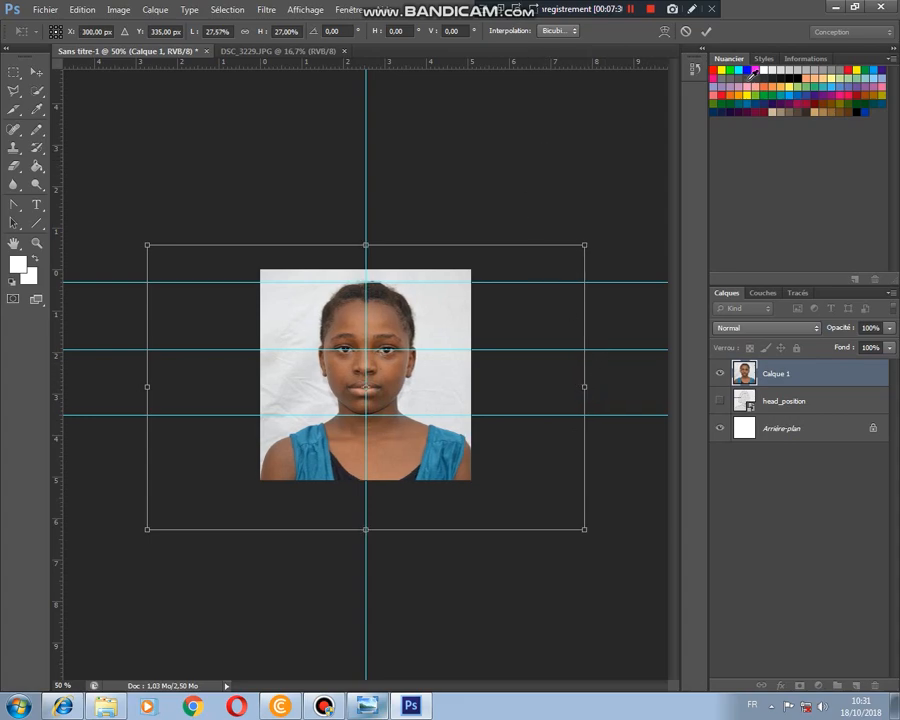
click(708, 33)
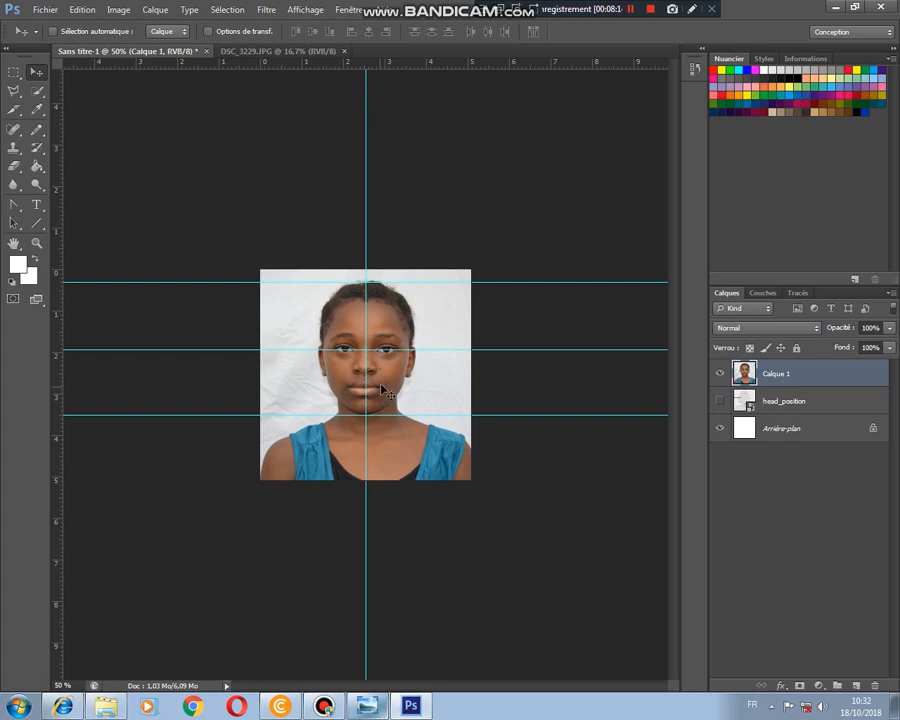
drag(327, 358, 420, 390)
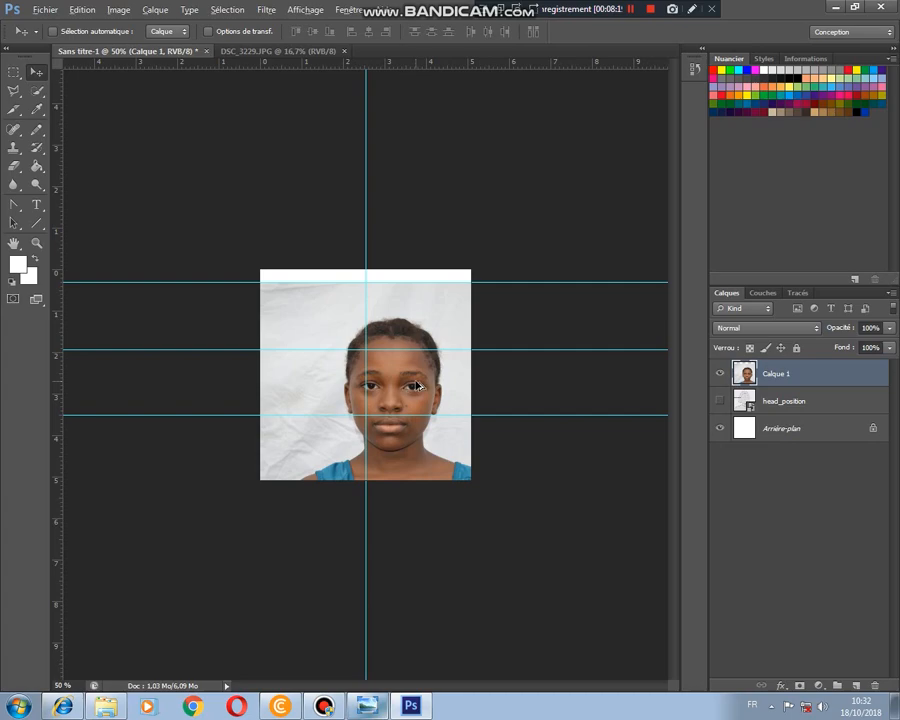
key(ctrl+z)
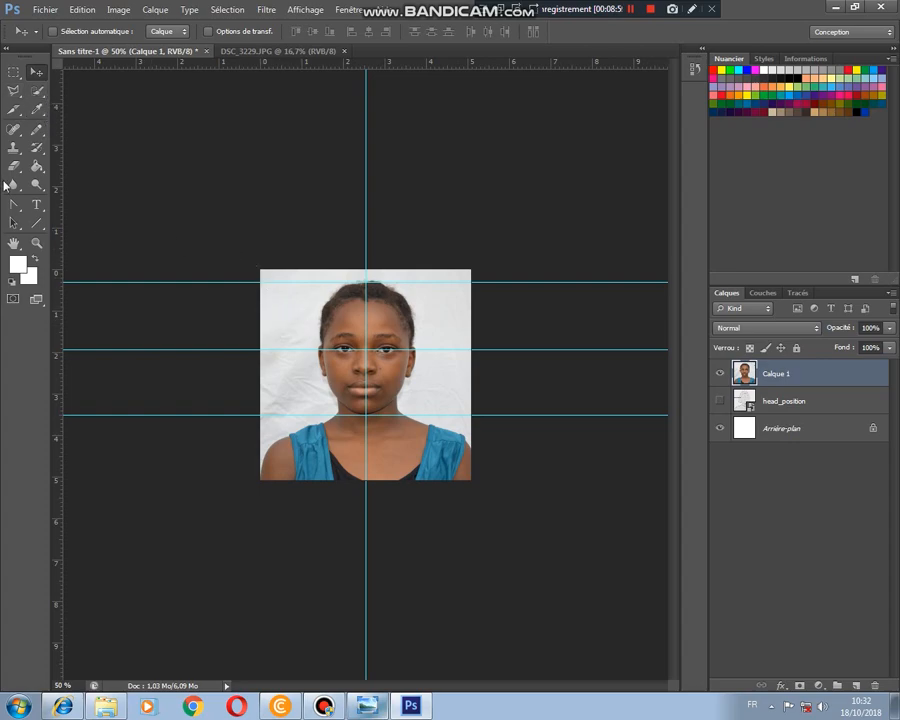
Try to remove the photo's grey backdrop by selecting it on both sides of the head with Quick Selection and erasing it
click(35, 166)
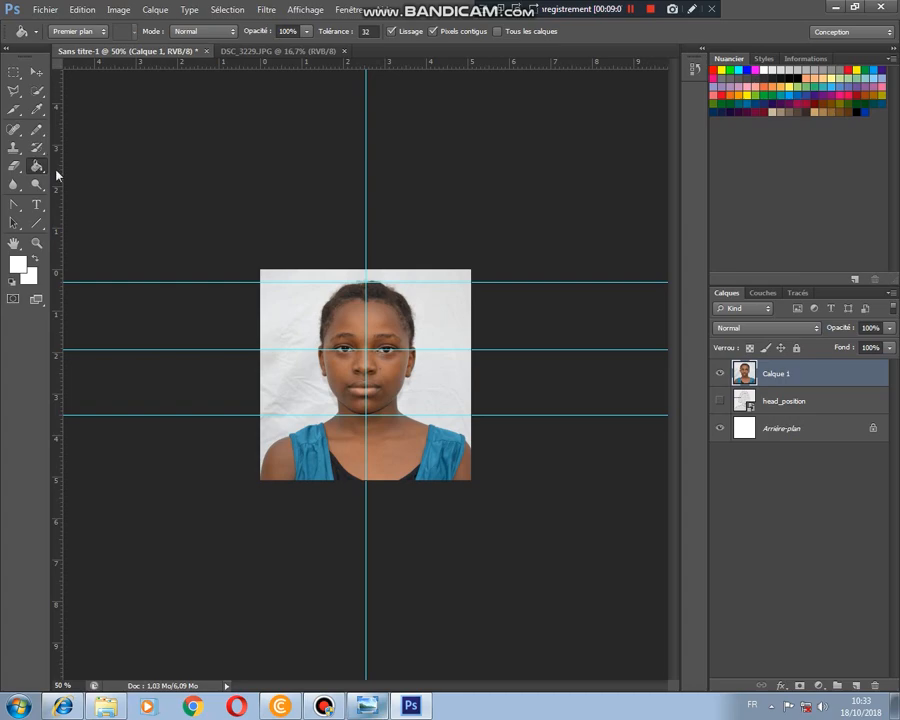
click(38, 90)
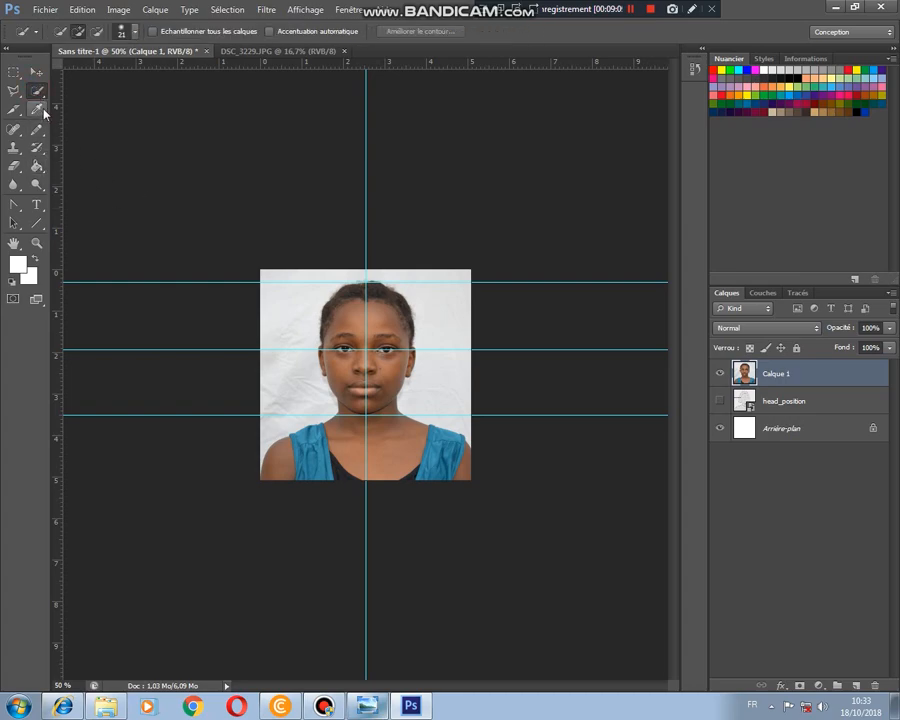
drag(287, 316, 305, 389)
click(444, 291)
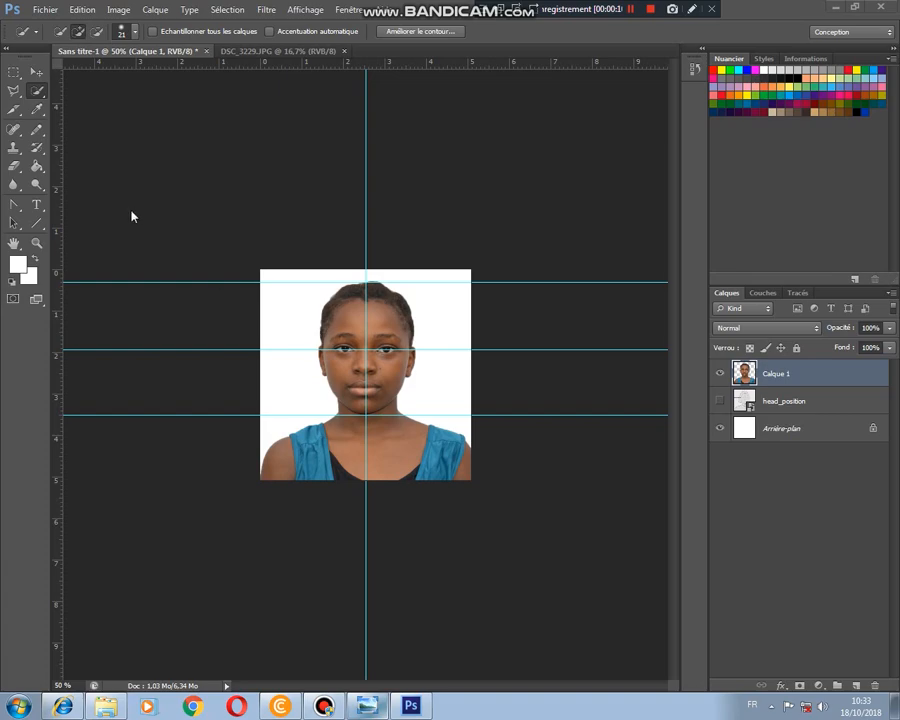
Set the foreground colour to white (ffffff) and activate the Paint Bucket
click(40, 169)
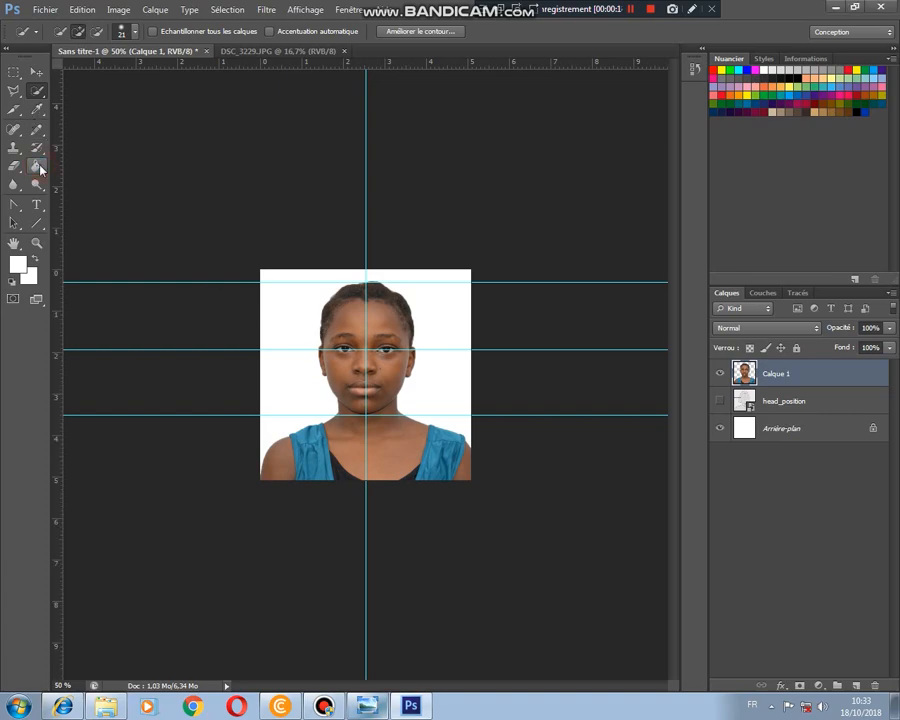
click(17, 262)
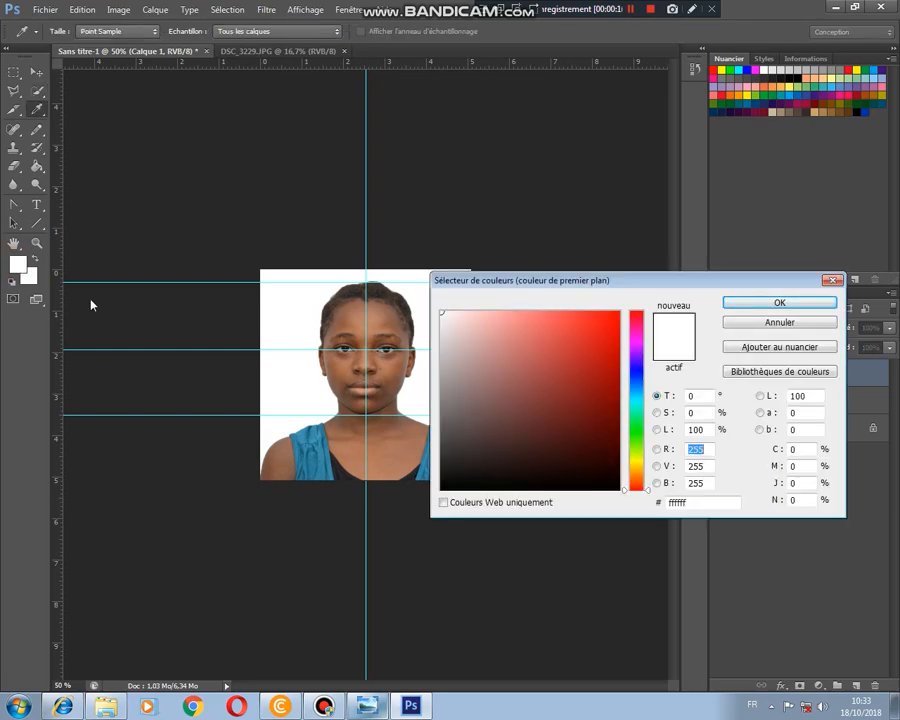
click(442, 312)
click(750, 303)
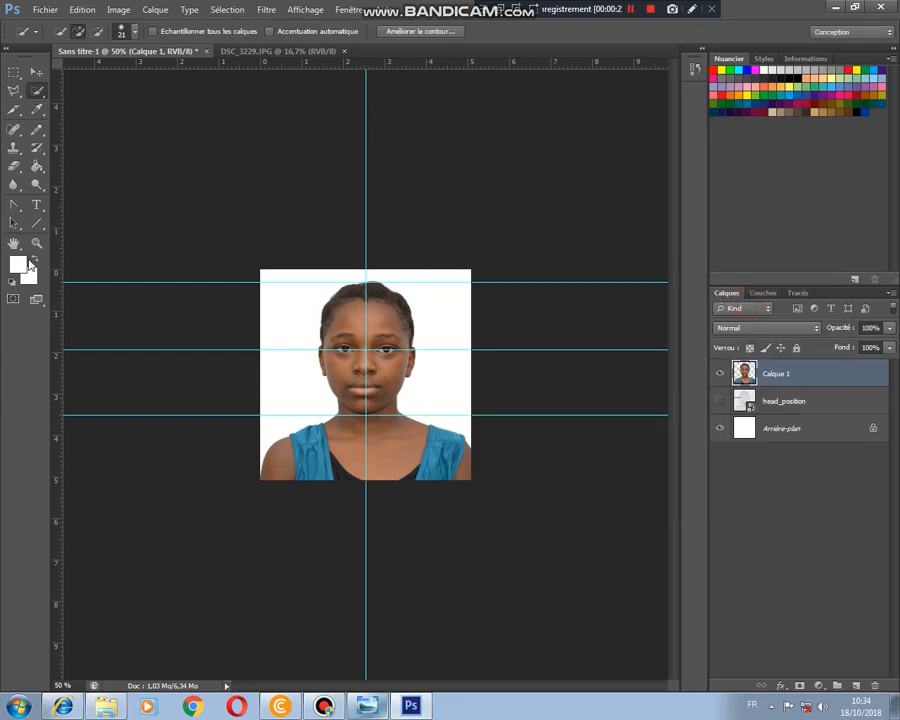
click(38, 168)
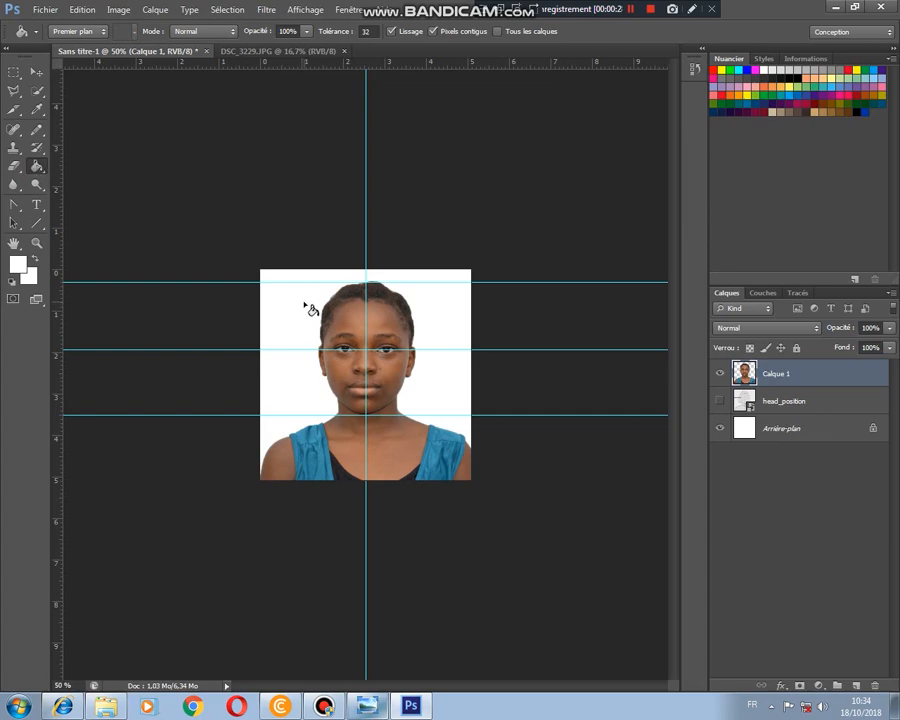
Undo the removal of the backdrop and clear the remaining selection
key(ctrl+alt+z)
key(ctrl+alt+z)
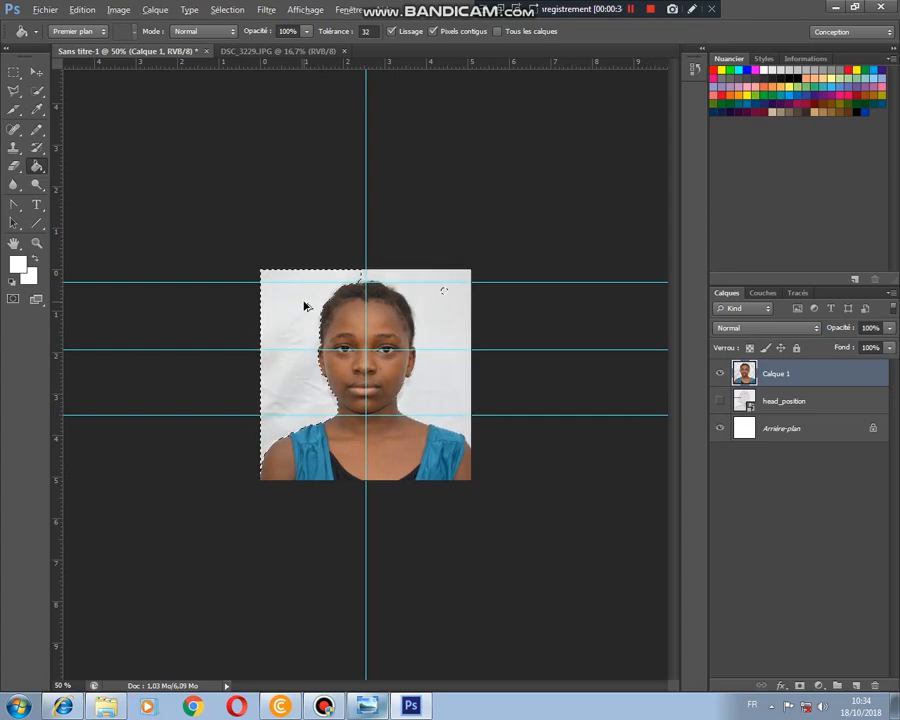
key(ctrl+d)
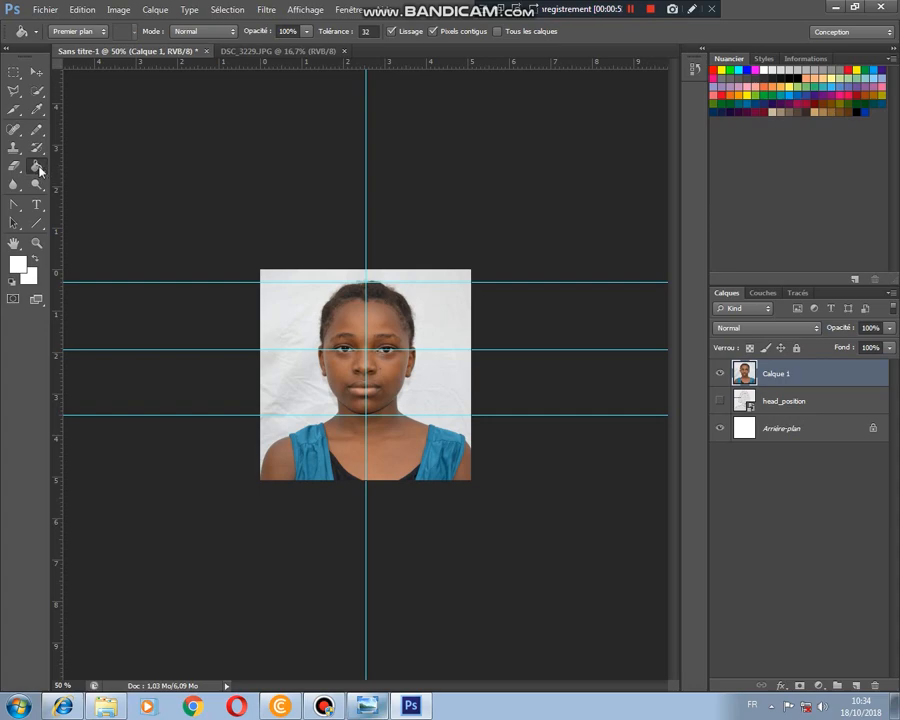
Fill the backdrop on both sides of the head with white using the Paint Bucket, and view the image at actual pixel size
click(290, 367)
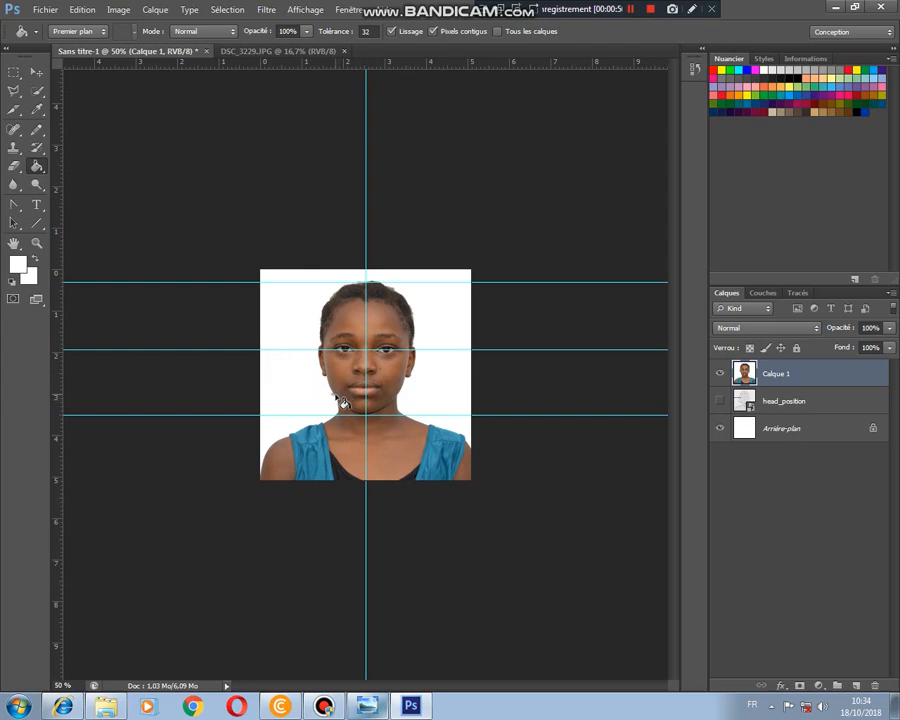
click(445, 373)
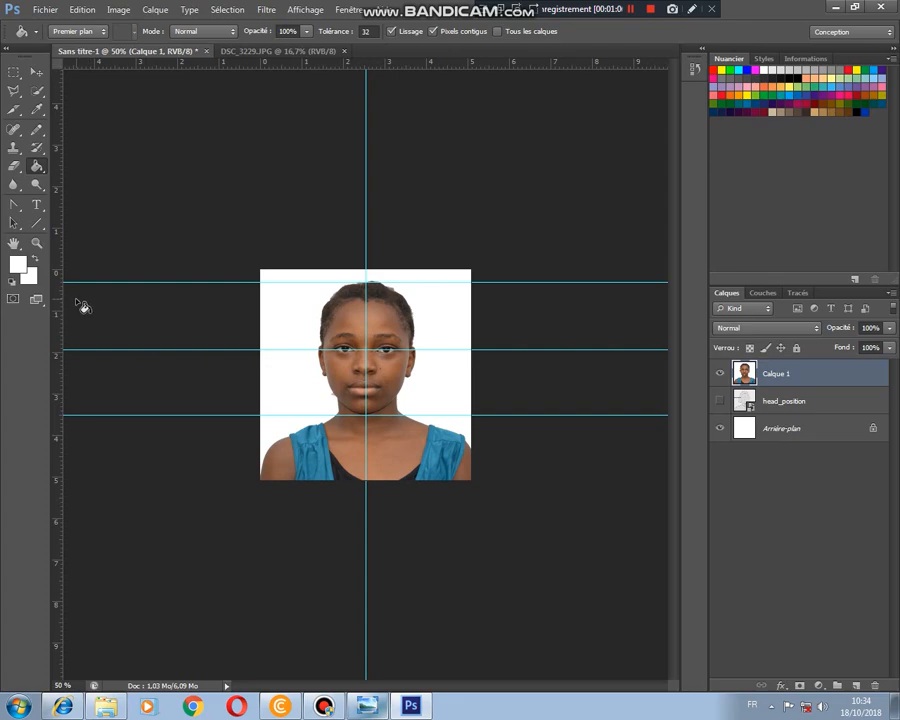
click(36, 243)
right_click(275, 372)
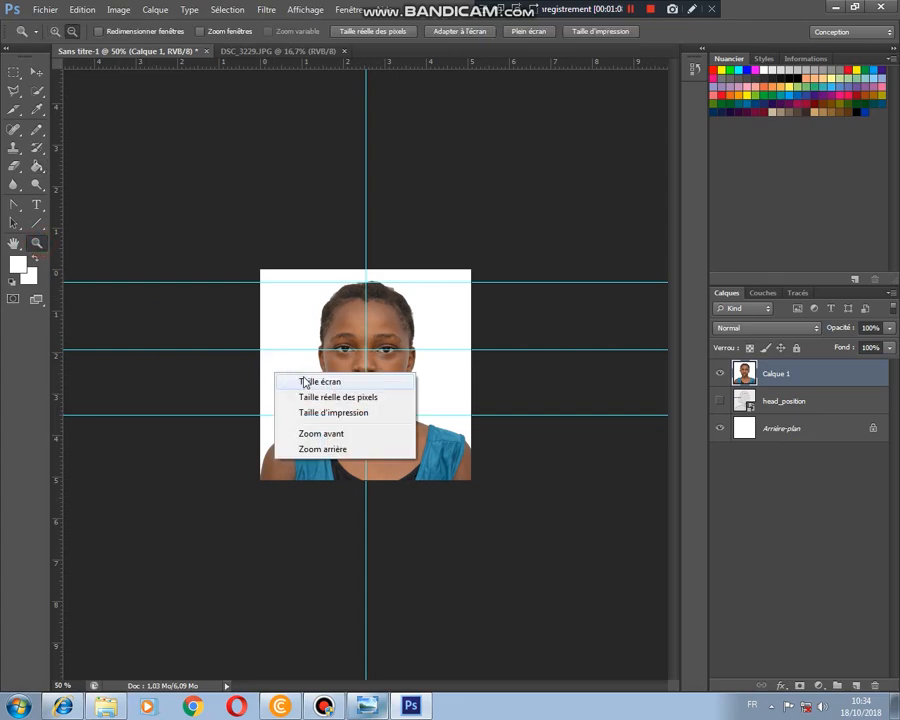
click(305, 398)
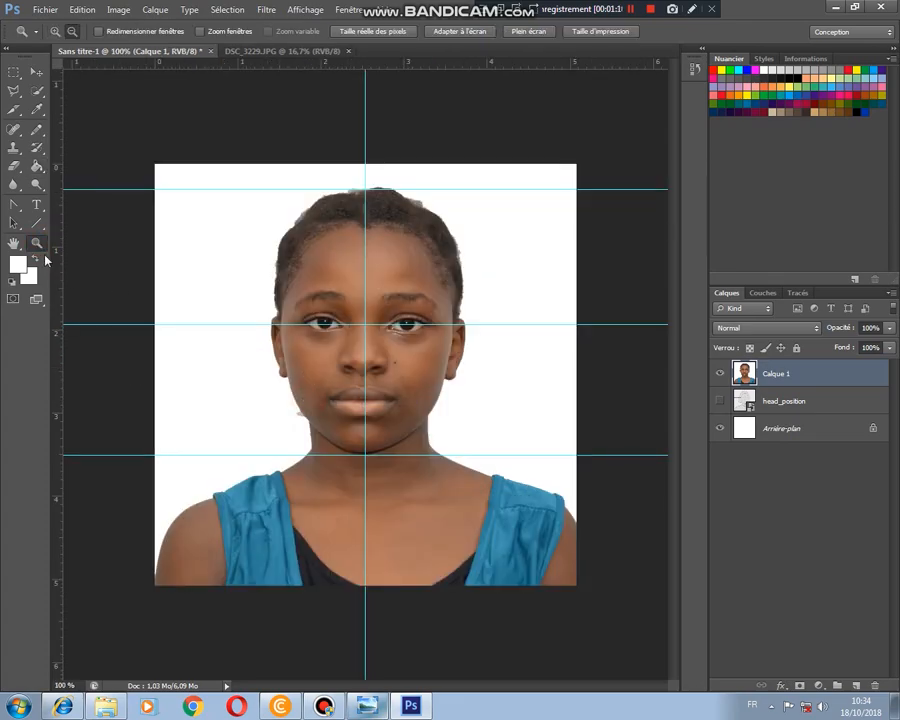
Try to fill the pale patch on the upper edge of the hair with white
click(37, 166)
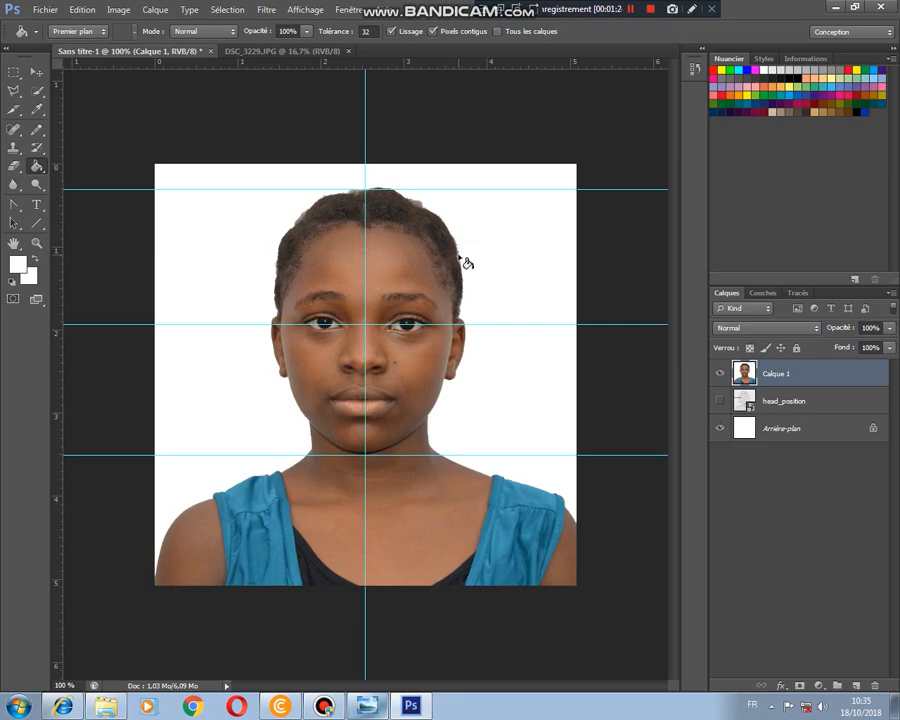
click(416, 203)
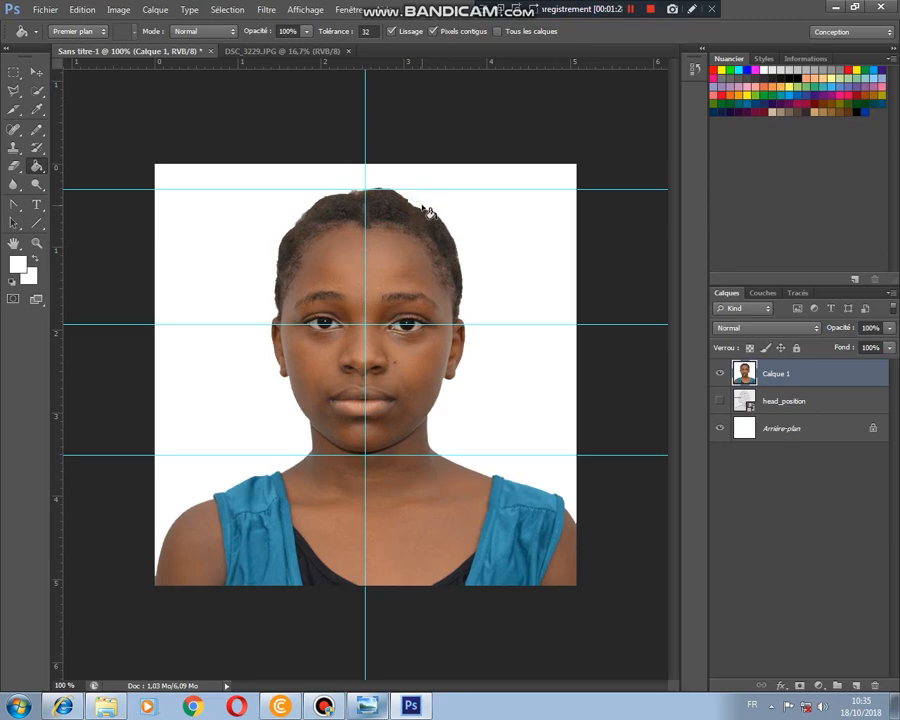
click(81, 11)
click(74, 51)
click(81, 10)
click(95, 52)
Try to repair the pale patch on the upper edge of the hair with the Patch tool
click(14, 128)
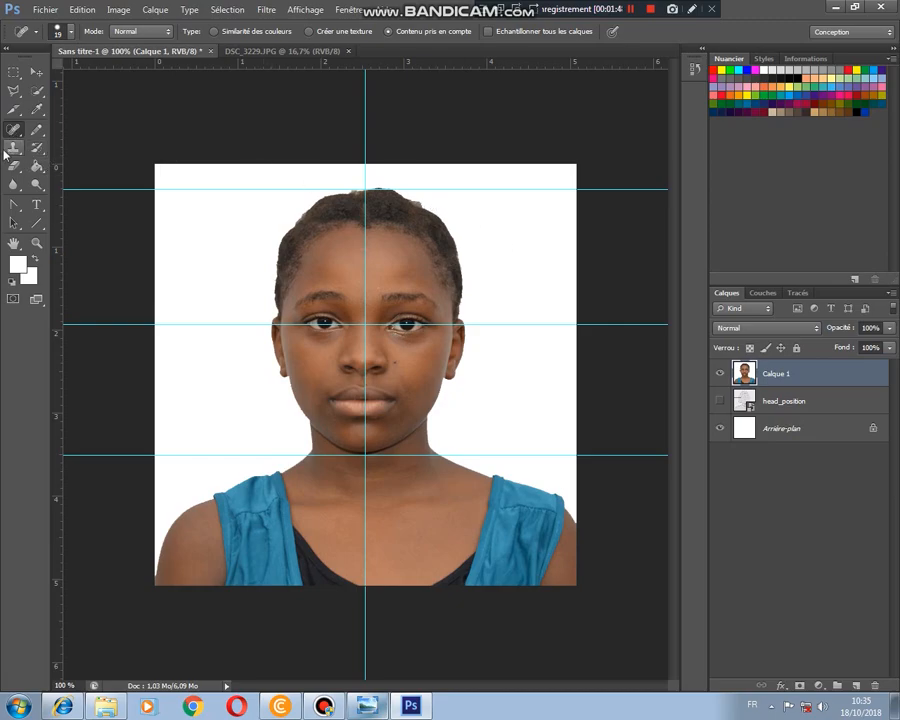
right_click(14, 135)
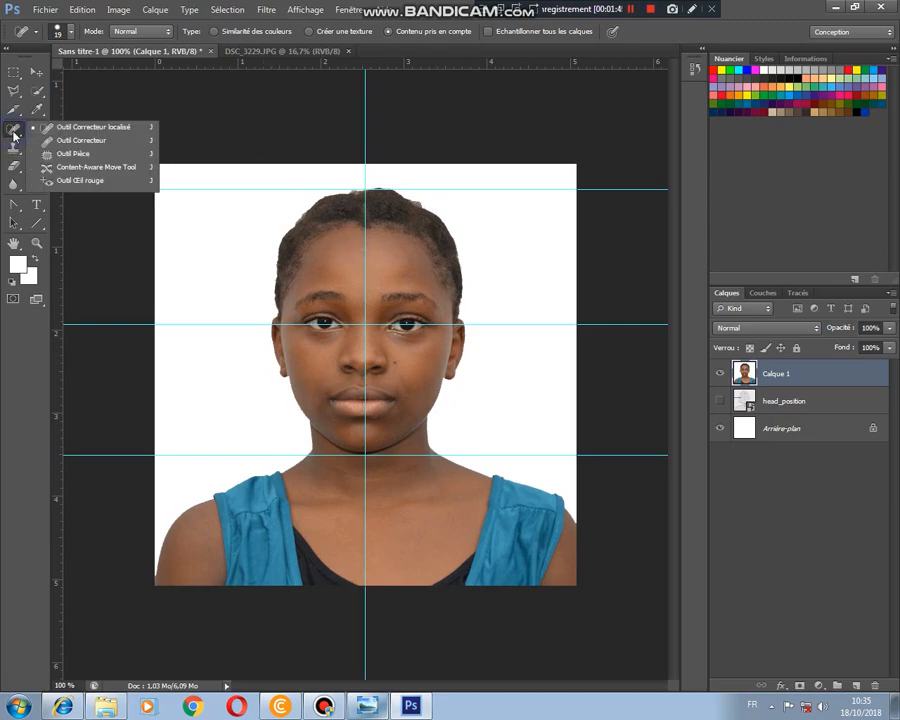
click(72, 154)
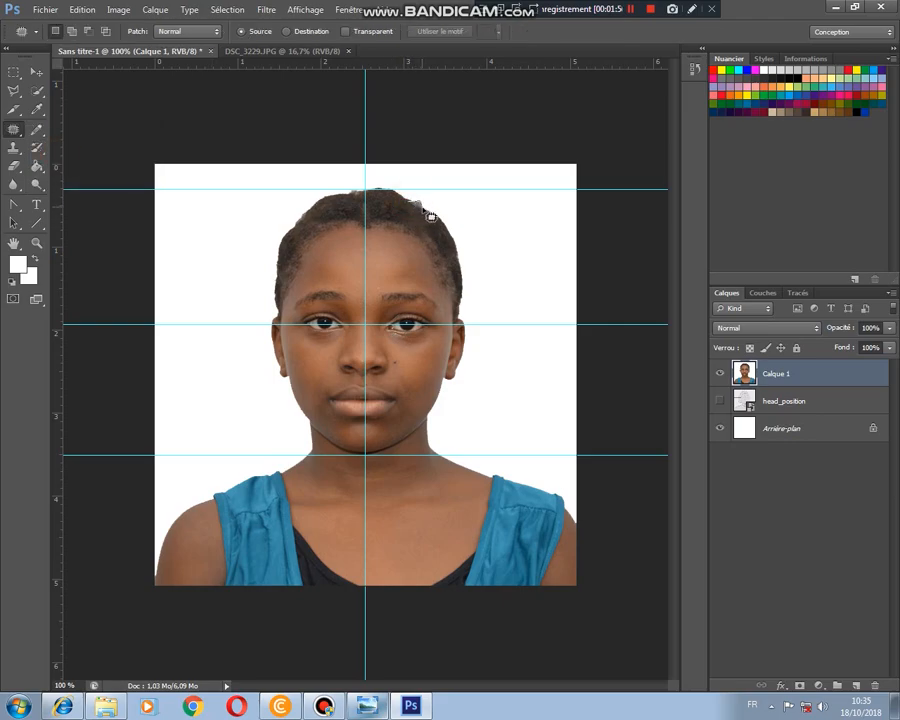
drag(410, 202, 409, 211)
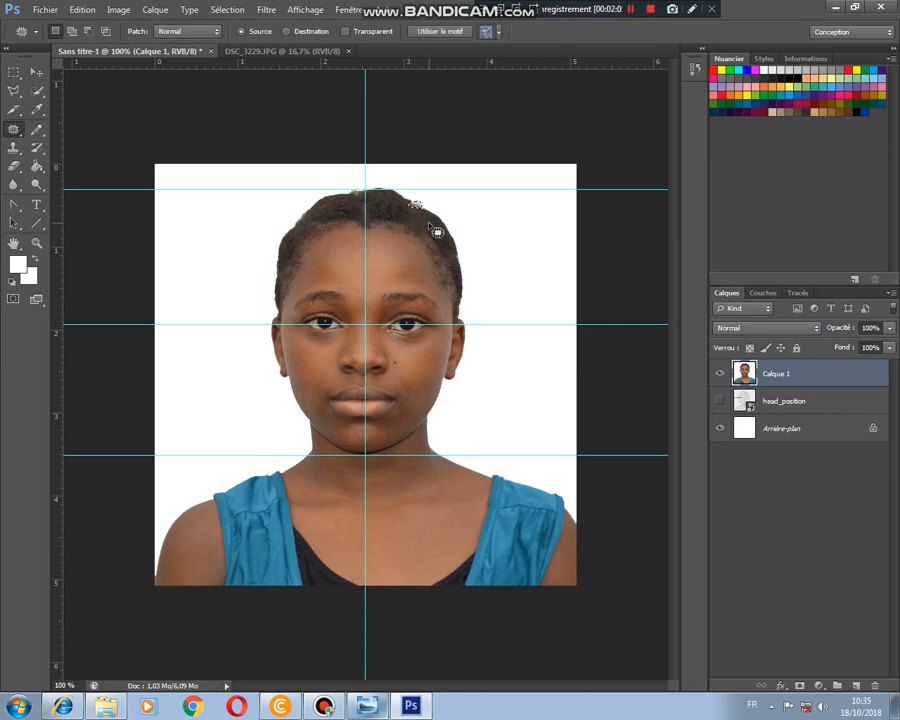
click(387, 213)
click(78, 11)
click(94, 53)
click(80, 9)
click(95, 53)
click(415, 223)
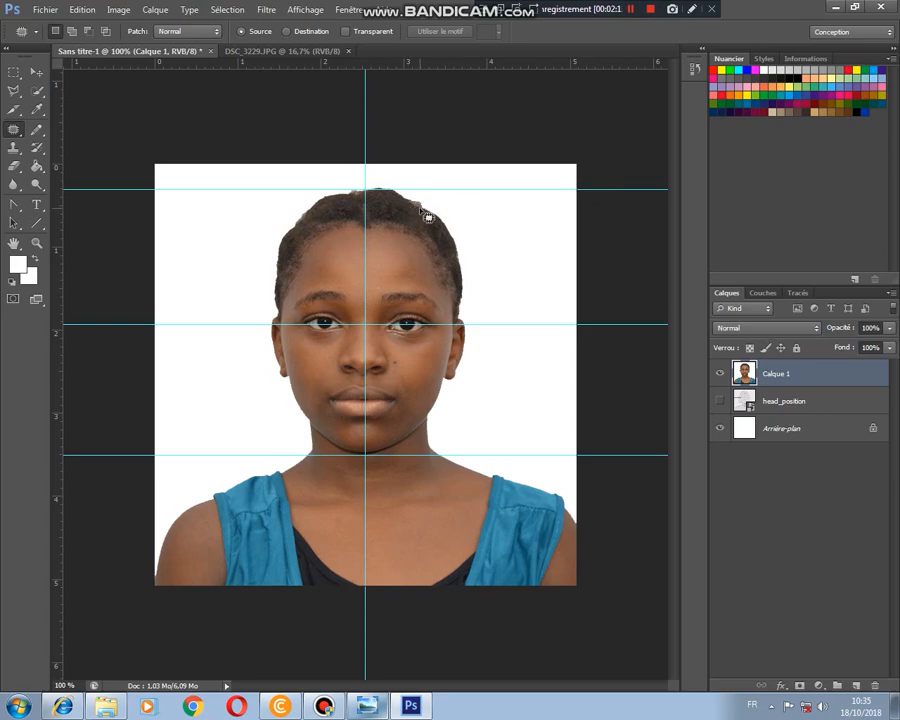
Outline the pale patch on the upper edge of the hair with the Polygonal Lasso and try to move it off the hair
click(14, 90)
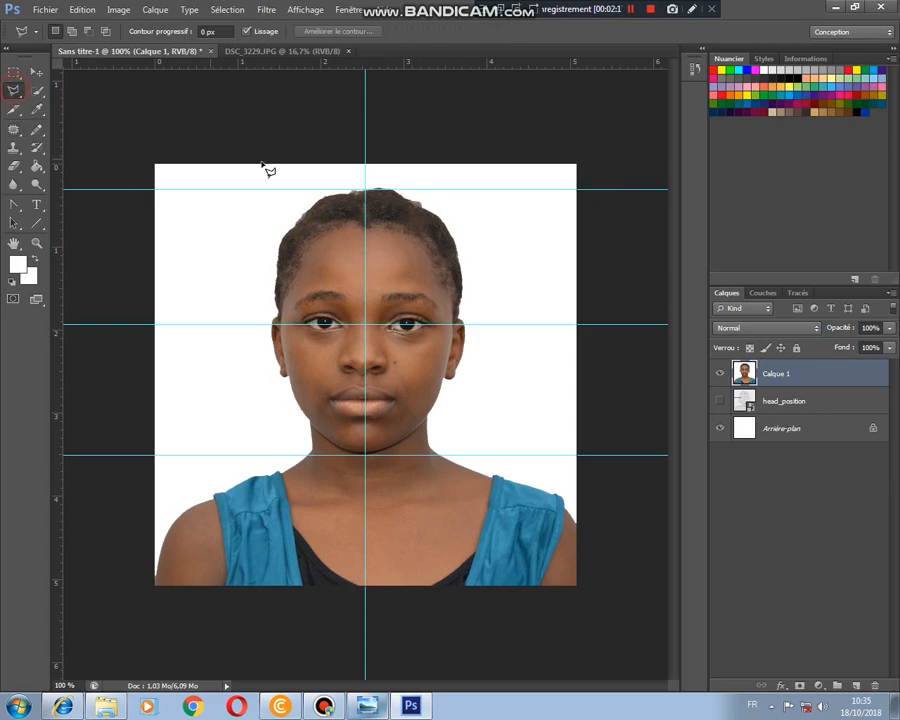
click(414, 201)
click(418, 206)
click(416, 200)
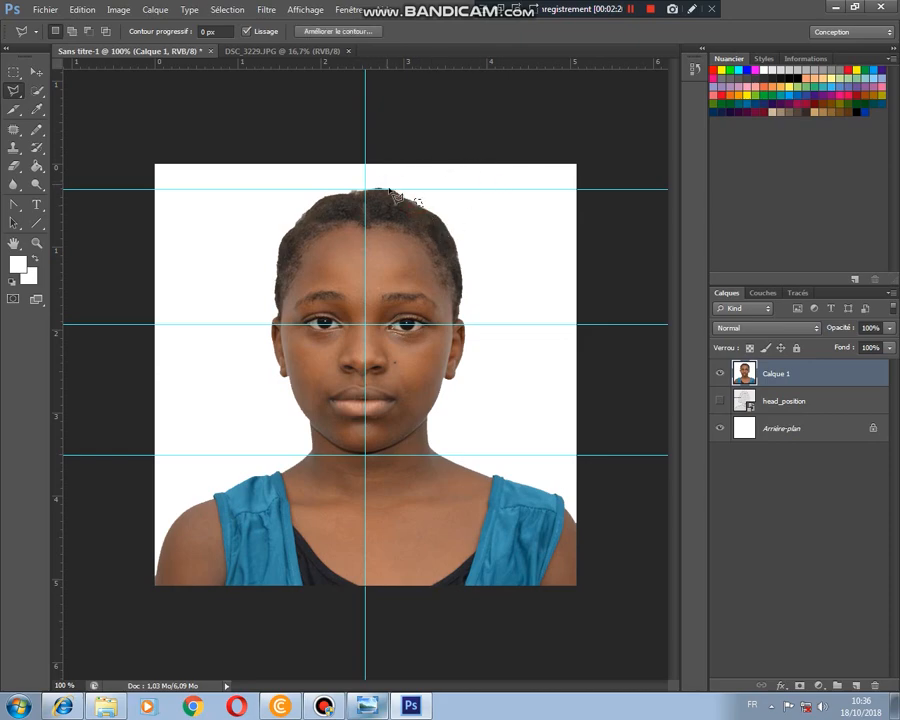
click(405, 187)
click(37, 72)
click(462, 147)
click(440, 204)
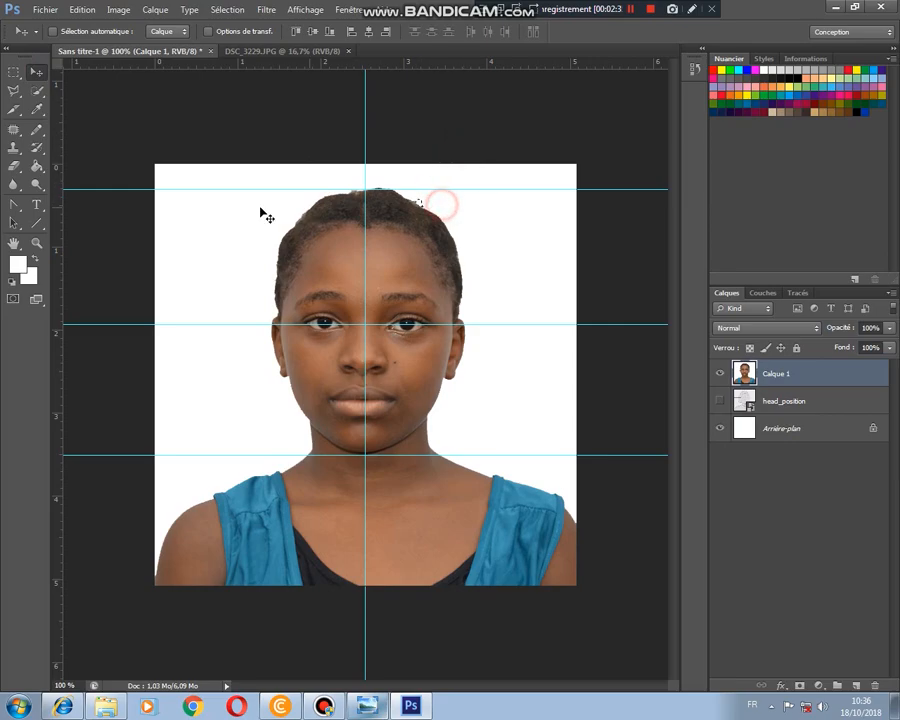
Try to select the white backdrop beside the head with the Quick Selection tool, and undo the selection
click(37, 108)
click(37, 90)
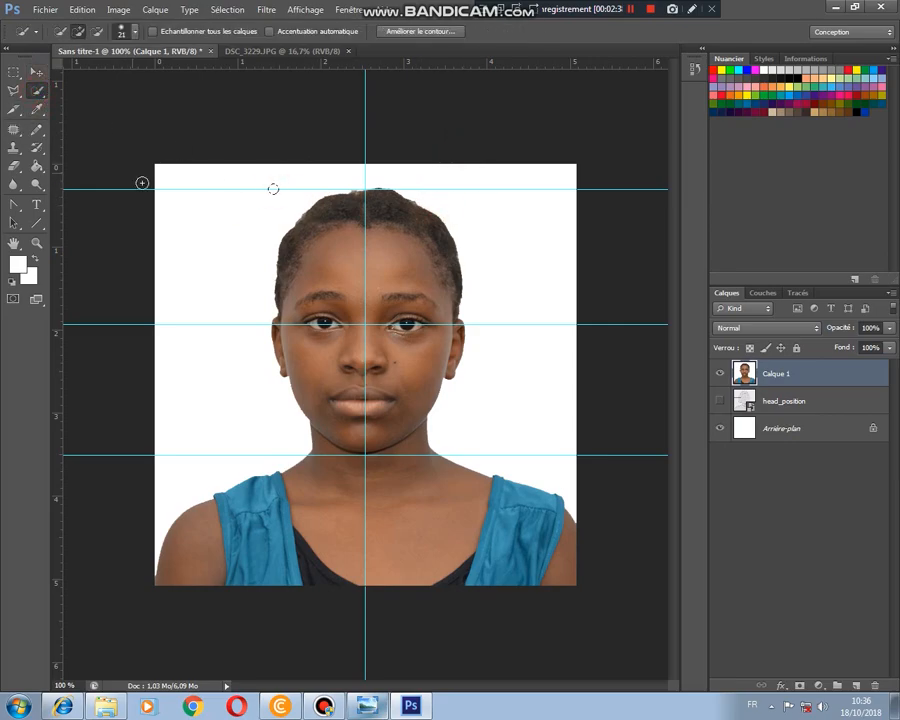
click(177, 180)
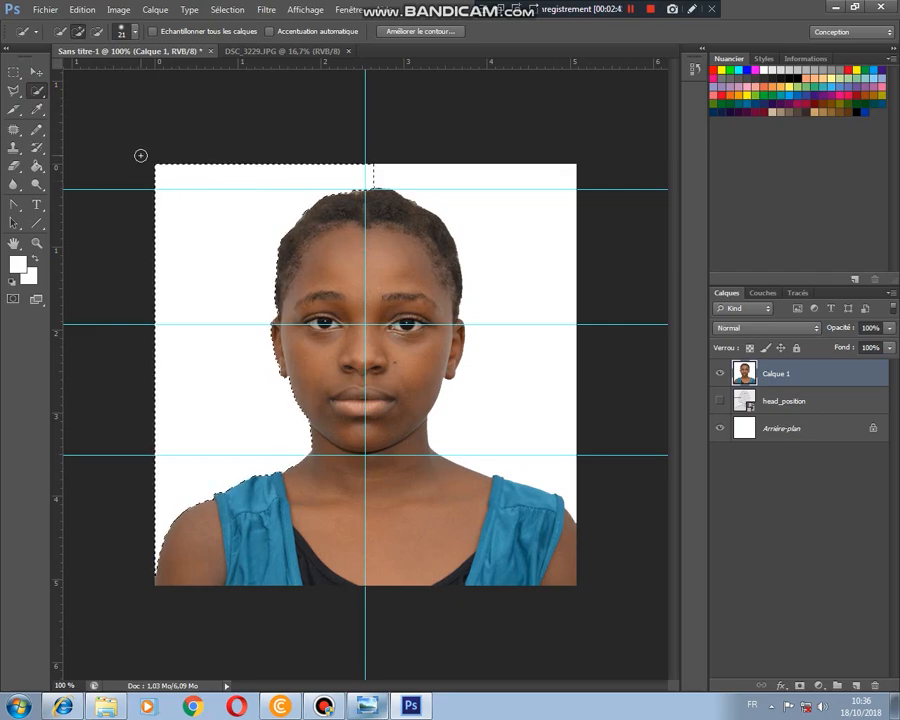
click(83, 11)
click(97, 51)
click(83, 9)
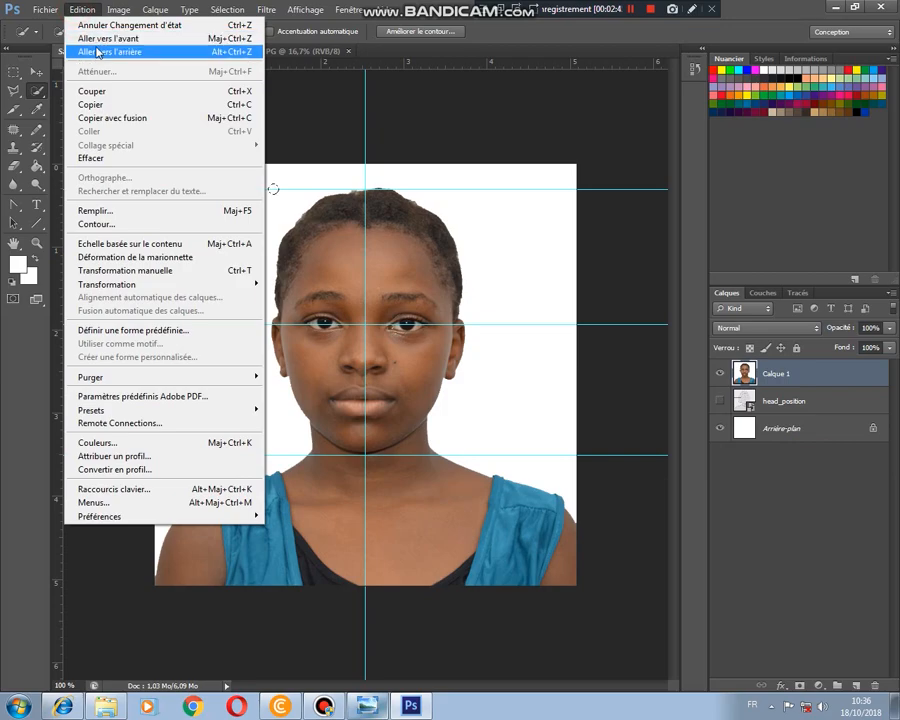
click(97, 51)
Move the selected pale patch off the upper edge of the hair onto the white backdrop beside the head
click(35, 72)
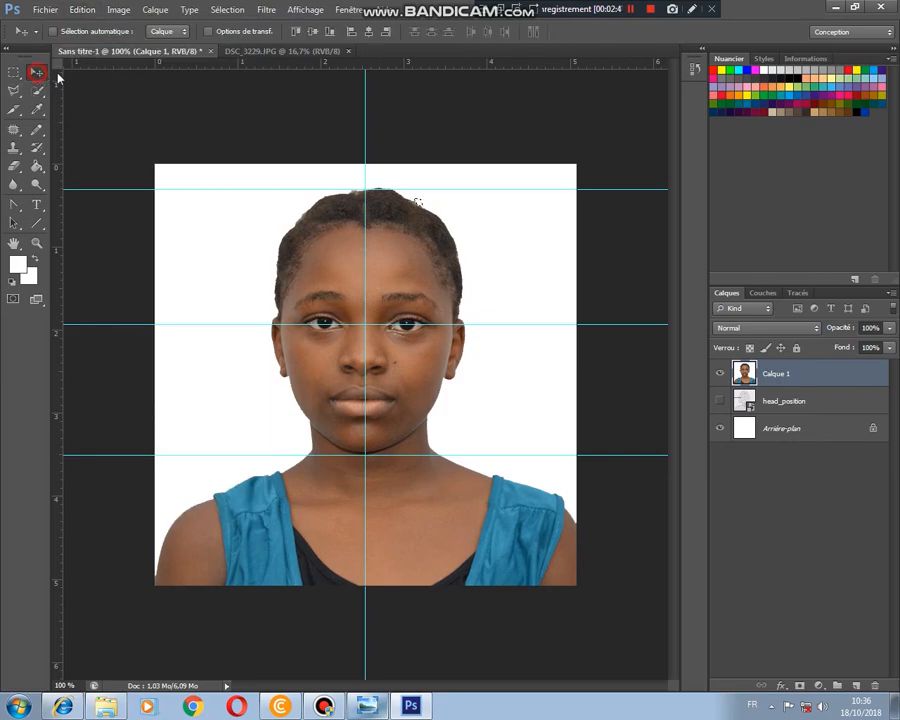
click(454, 227)
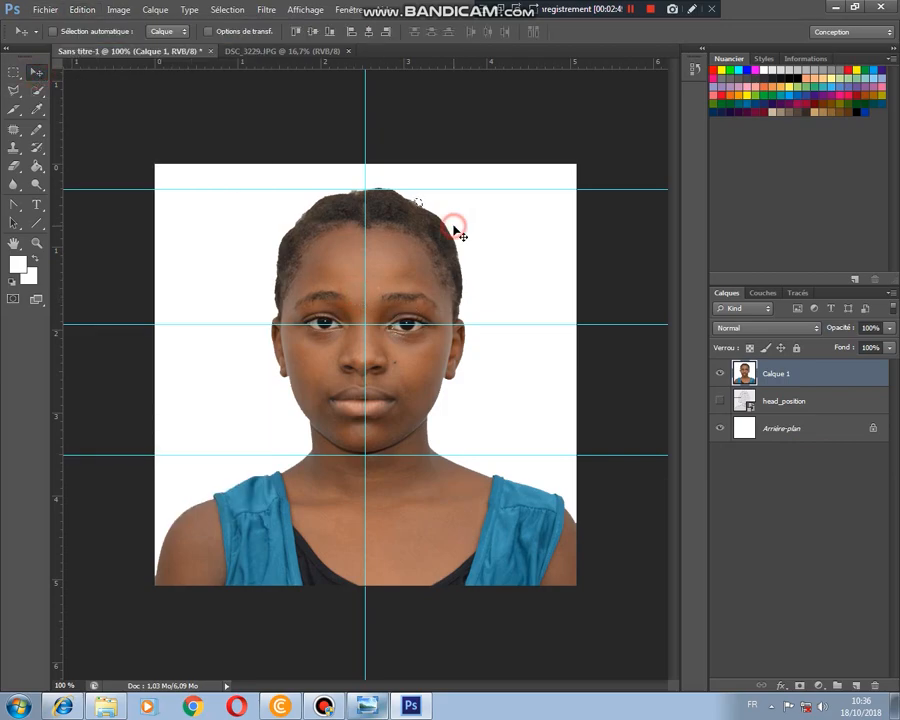
click(418, 202)
click(177, 247)
click(221, 267)
click(14, 72)
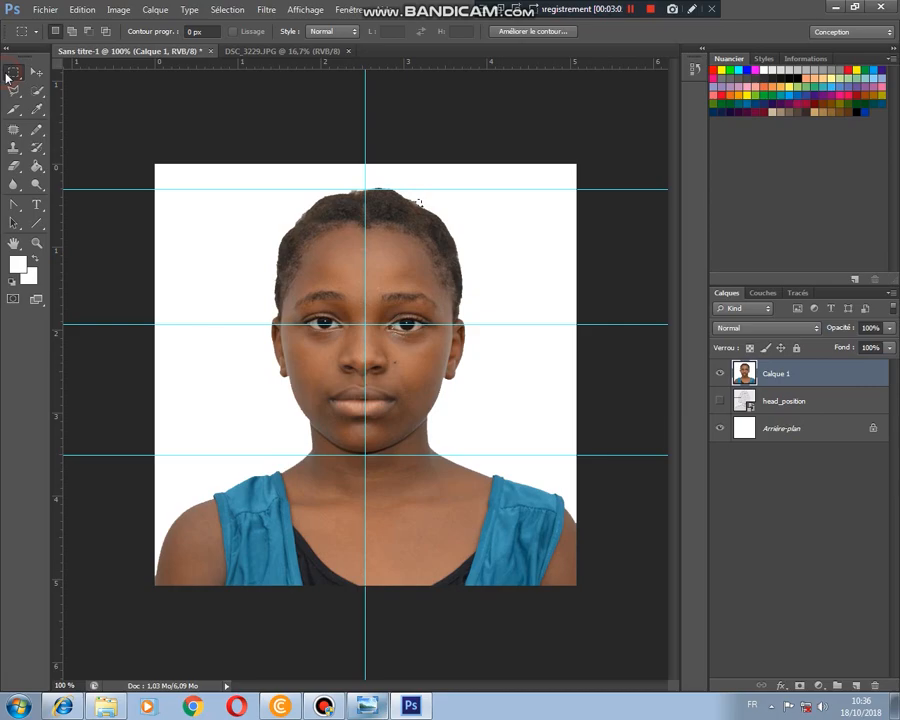
click(34, 72)
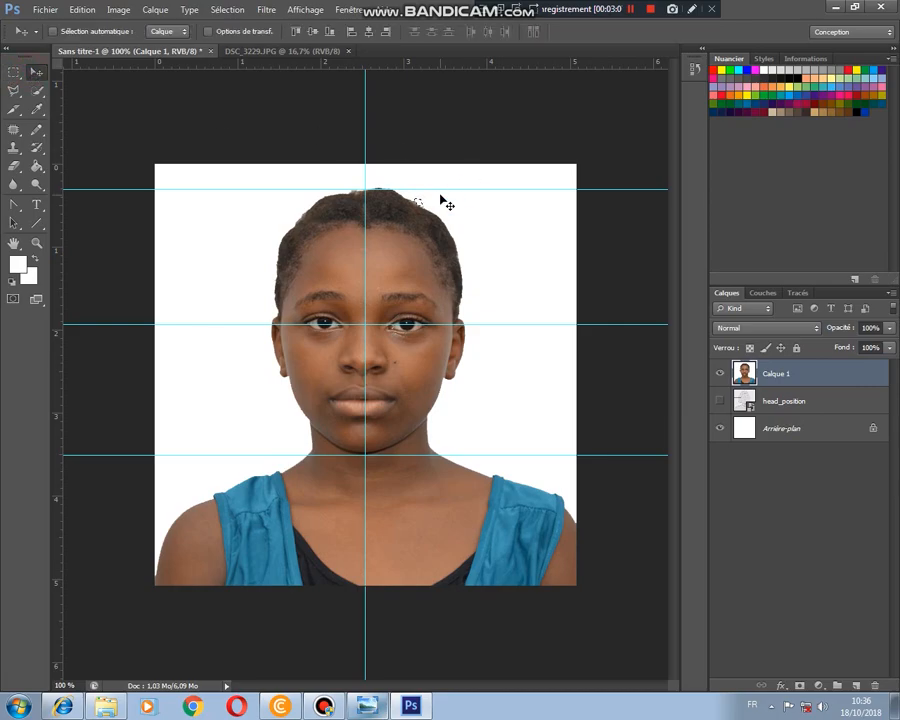
mouse_move(417, 201)
mouse_down()
mouse_move(452, 204)
mouse_move(502, 267)
mouse_move(665, 36)
mouse_up()
mouse_move(504, 238)
mouse_down()
mouse_move(518, 257)
mouse_move(517, 248)
mouse_up()
Start saving a copy of the ID photo as a JPEG in the projet photoshop folder under Documents
click(45, 10)
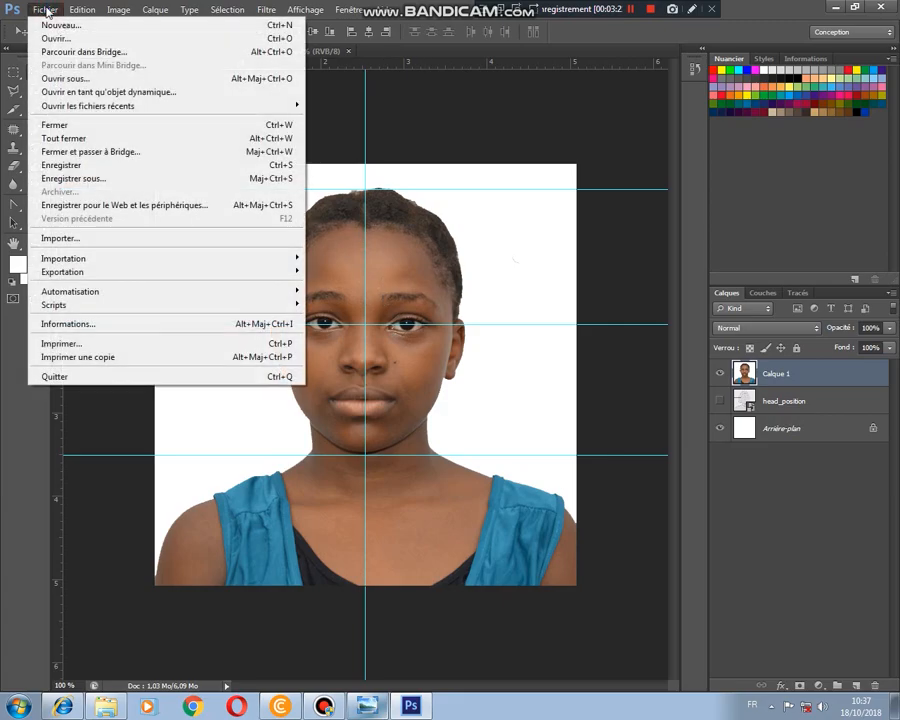
click(75, 179)
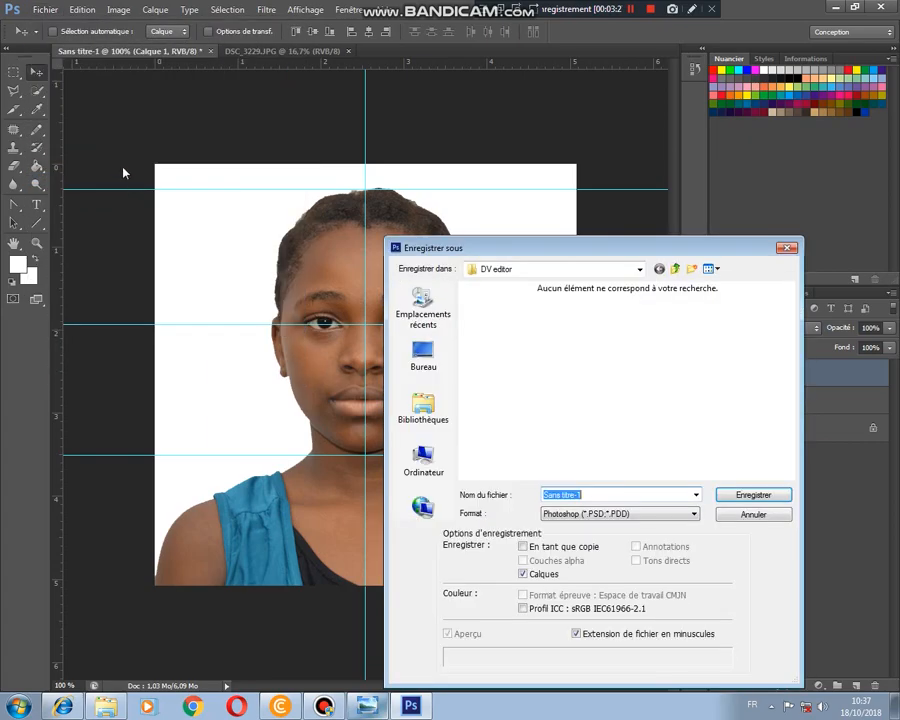
click(629, 514)
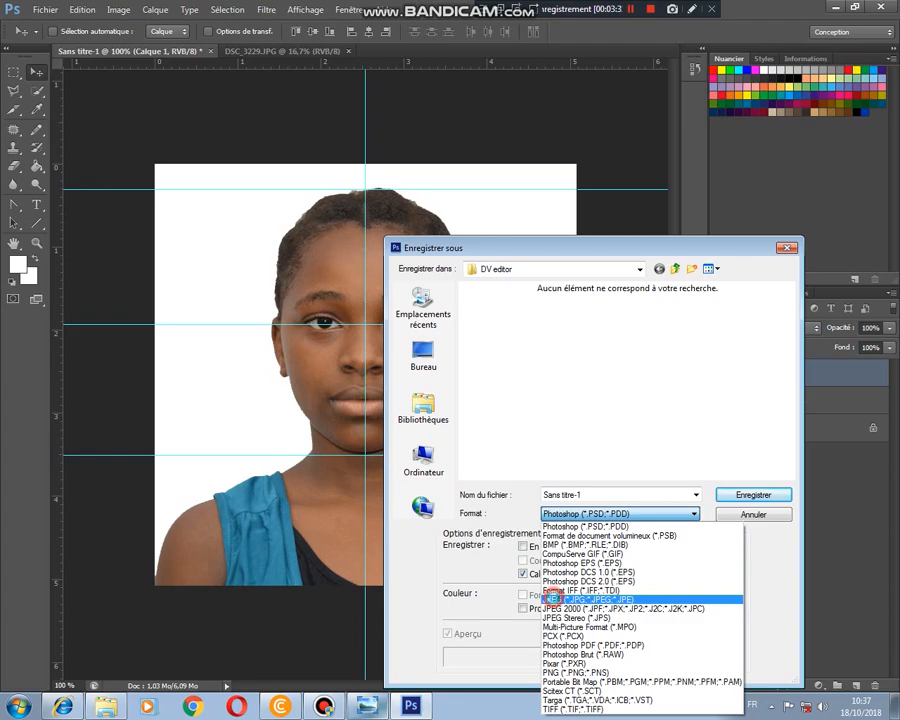
click(552, 600)
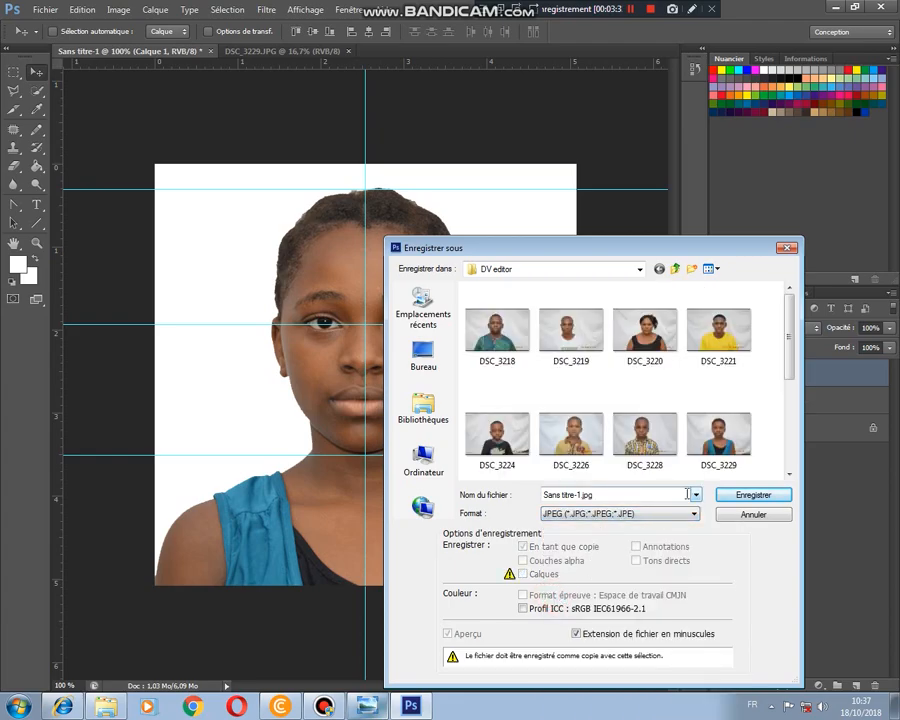
click(430, 414)
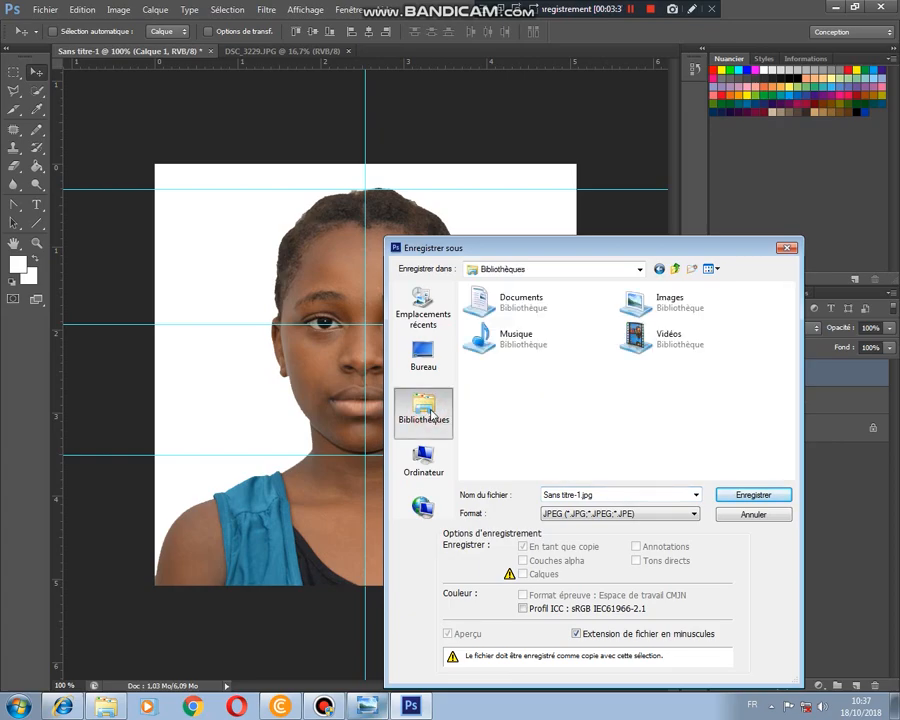
double_click(516, 294)
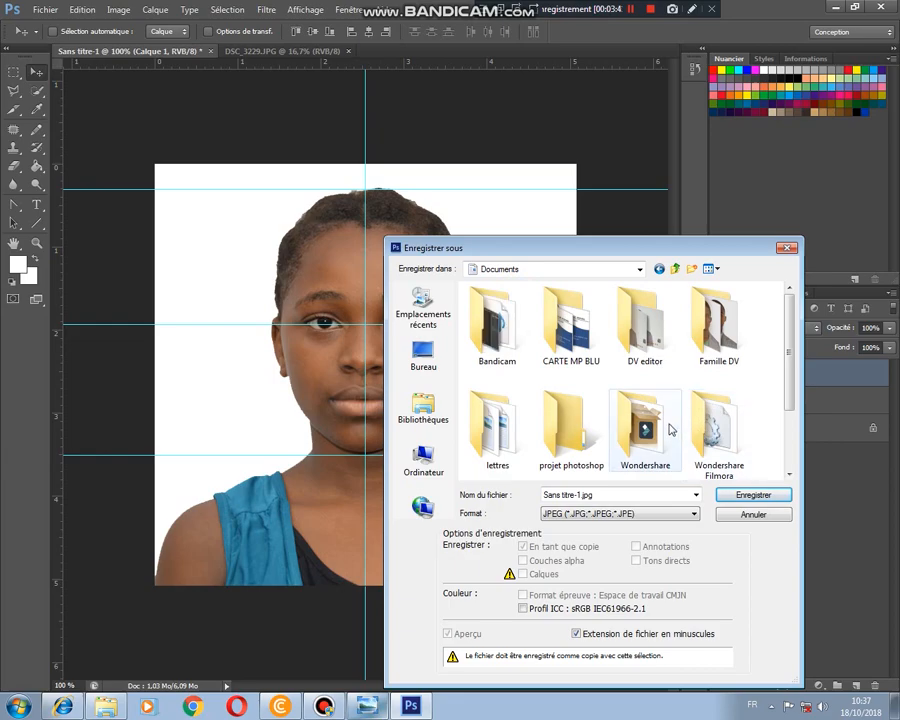
scroll(650, 420, down, 1)
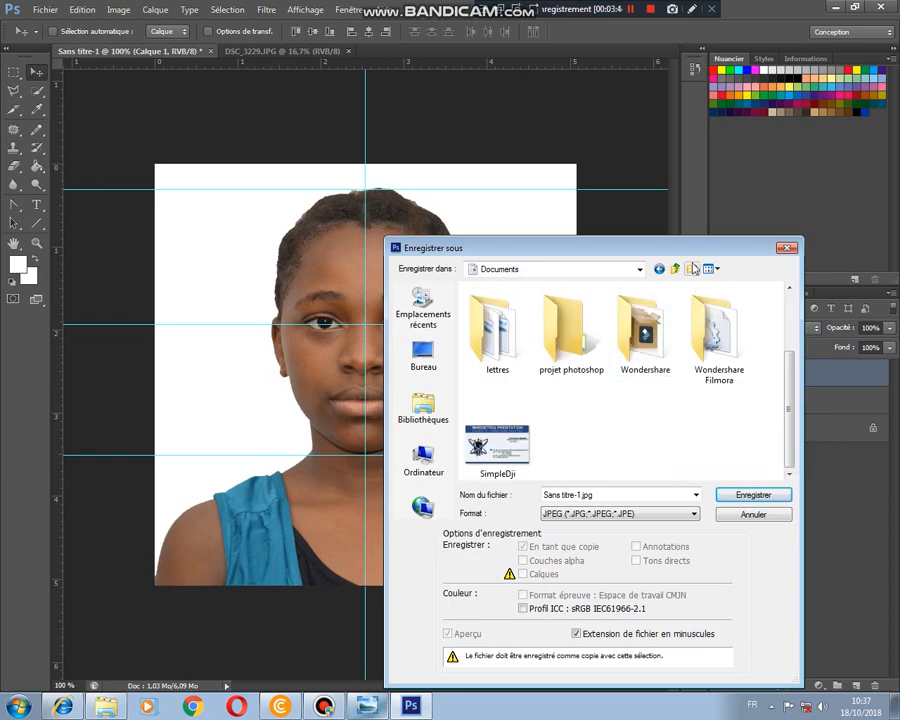
double_click(568, 335)
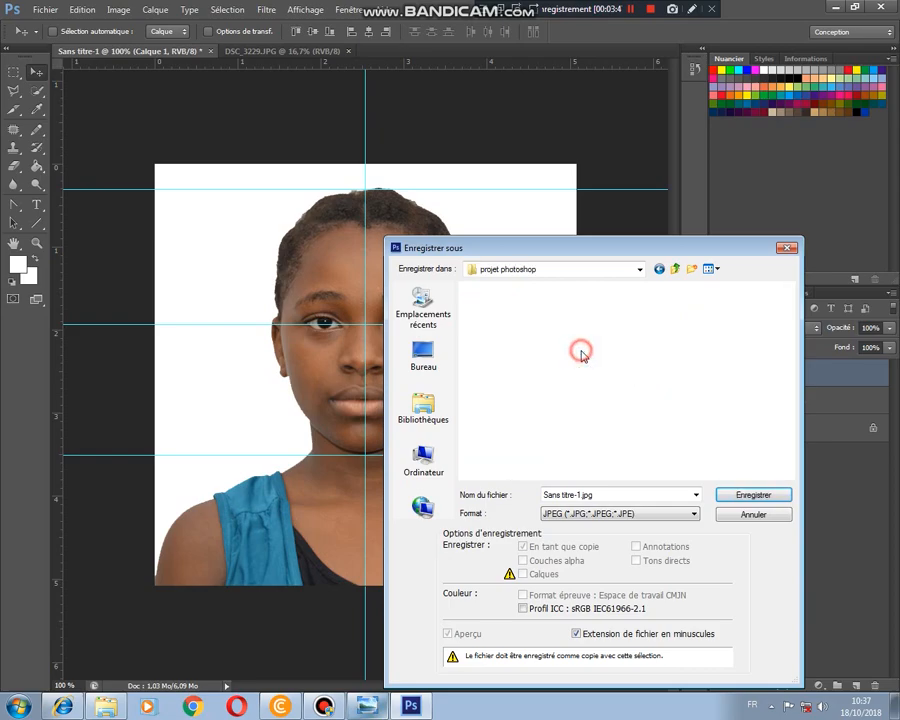
Name the file petite soeur and save it at JPEG quality 12 (Maximum) with the standard baseline format
click(642, 494)
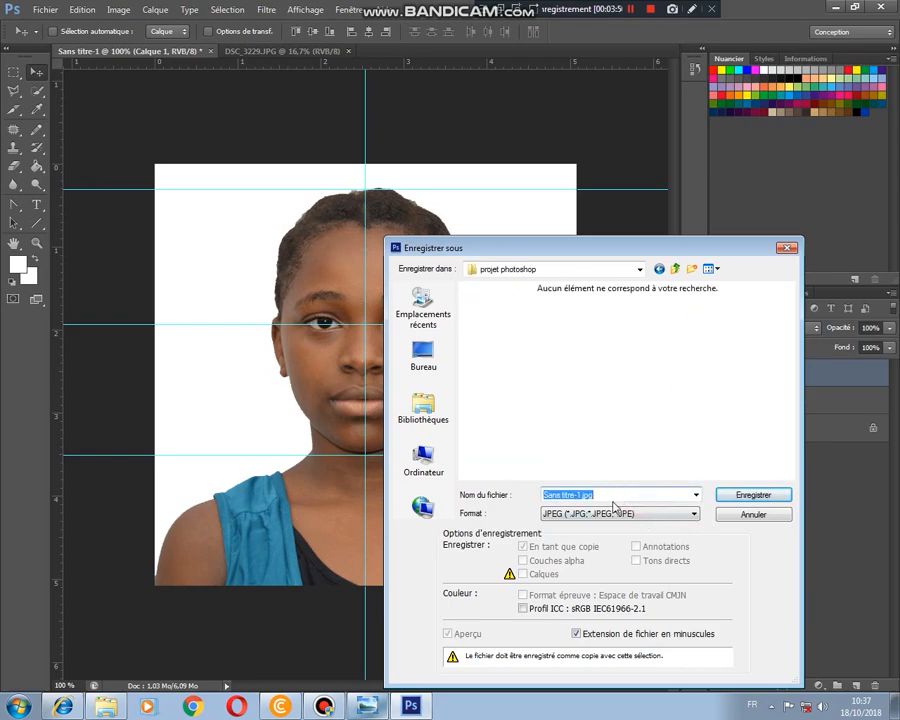
text(petite soeur)
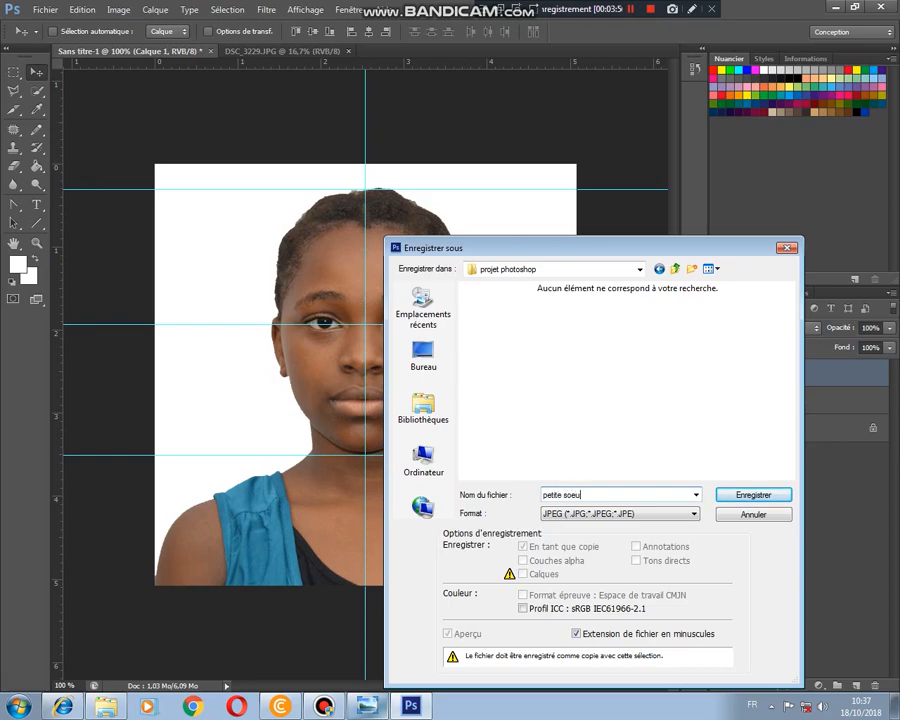
click(748, 494)
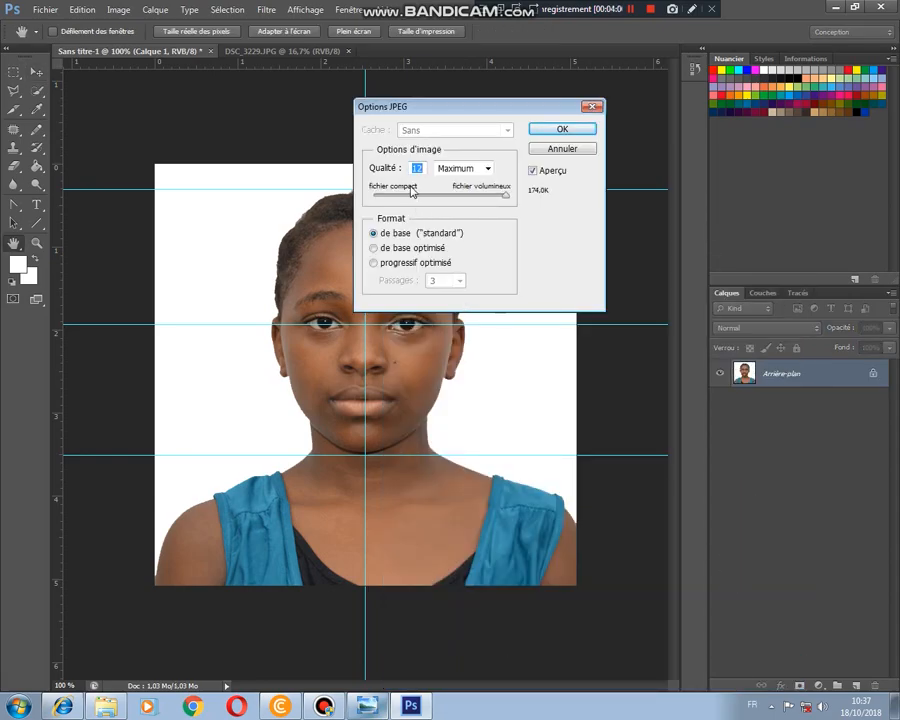
click(561, 131)
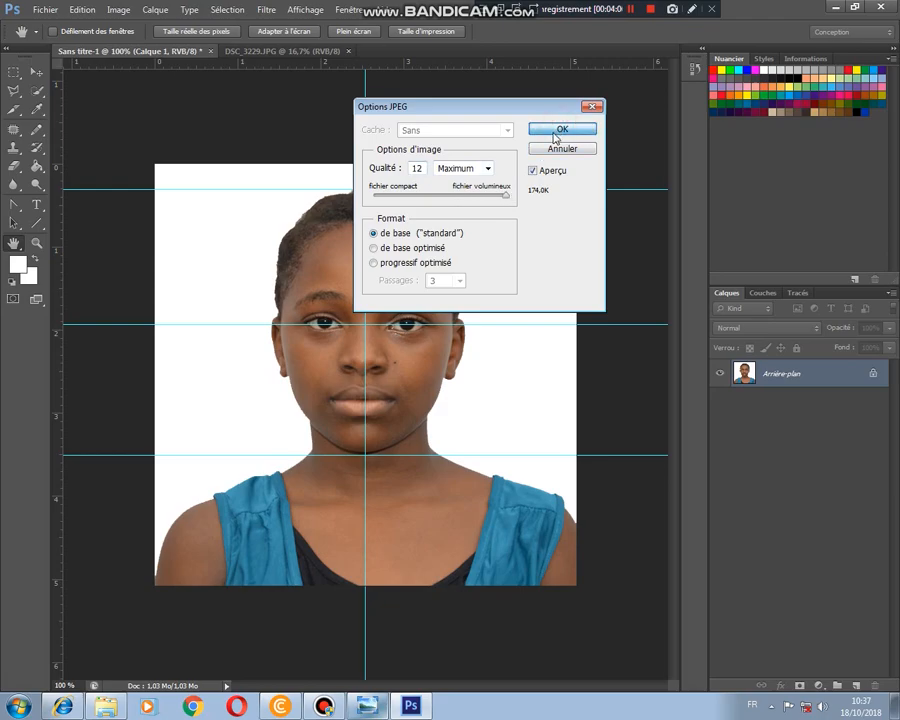
click(560, 130)
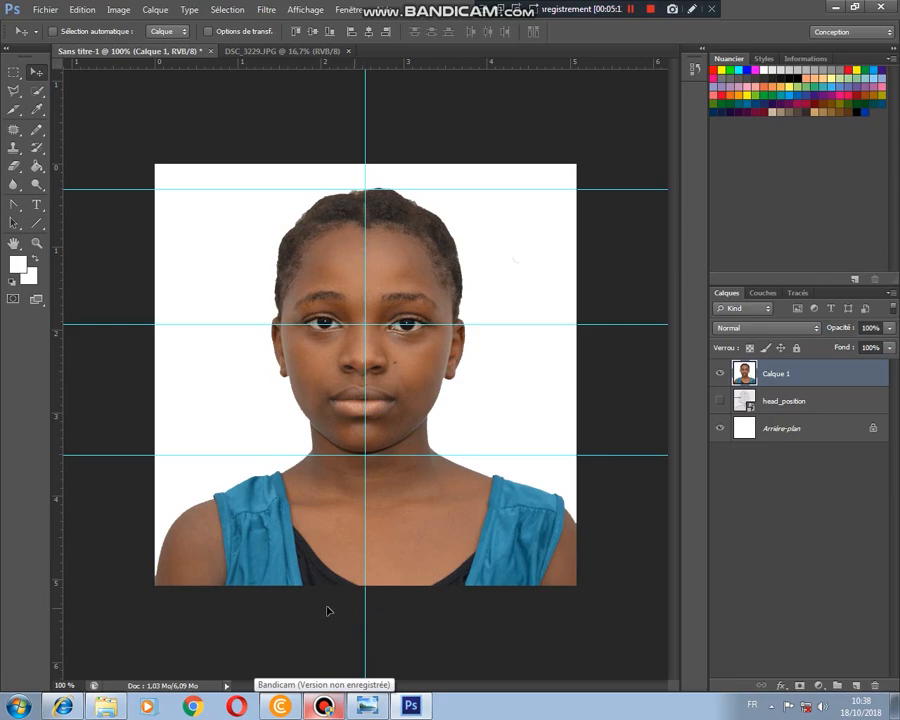
Switch to Windows Explorer and check the saved petite soeur image from the projet photoshop folder in the photo viewer
click(107, 705)
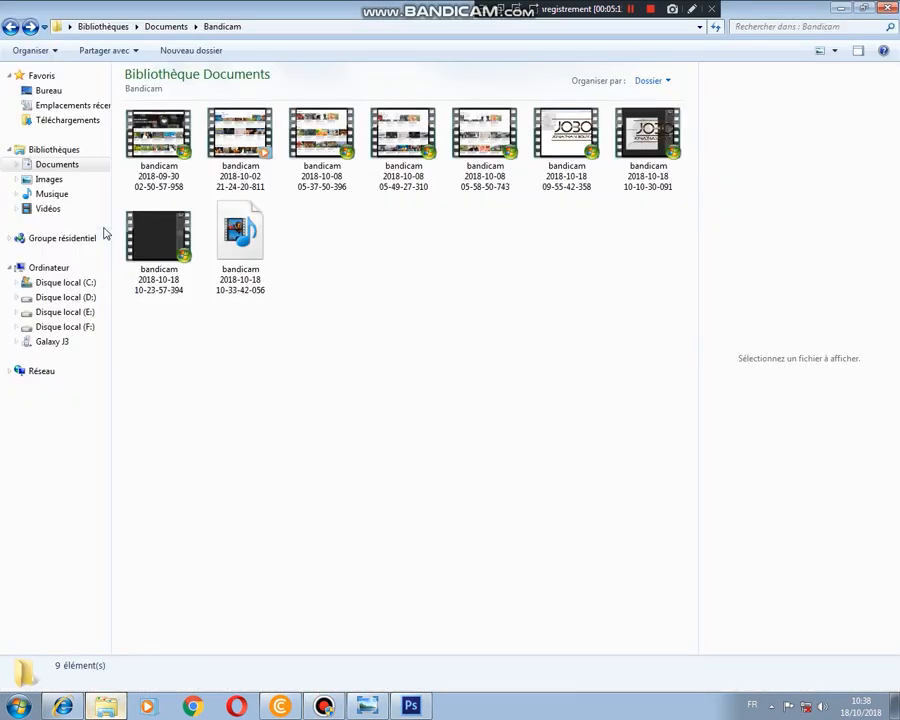
click(72, 166)
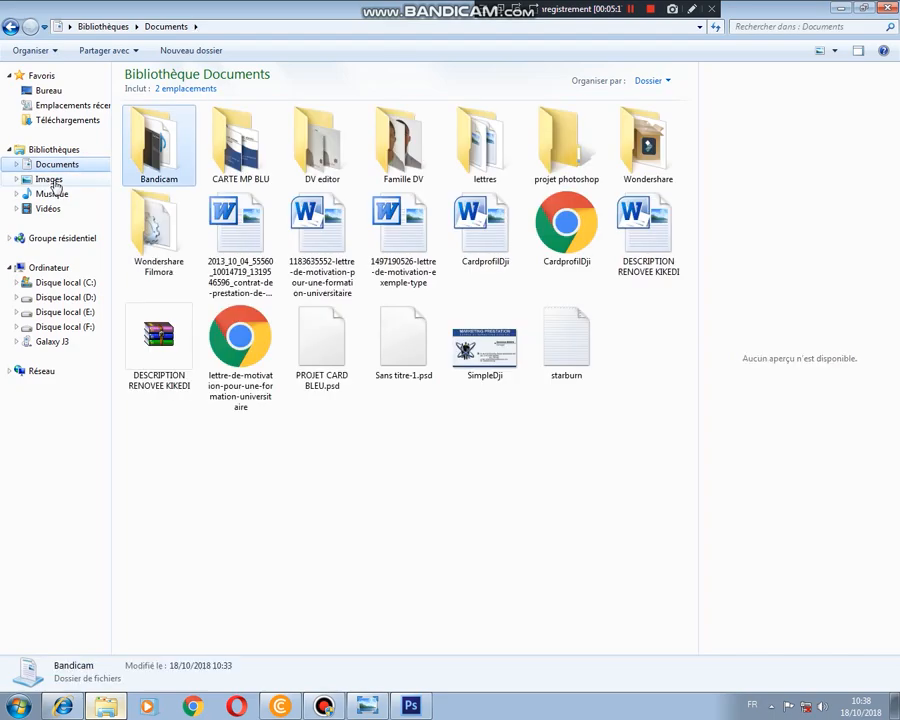
double_click(568, 140)
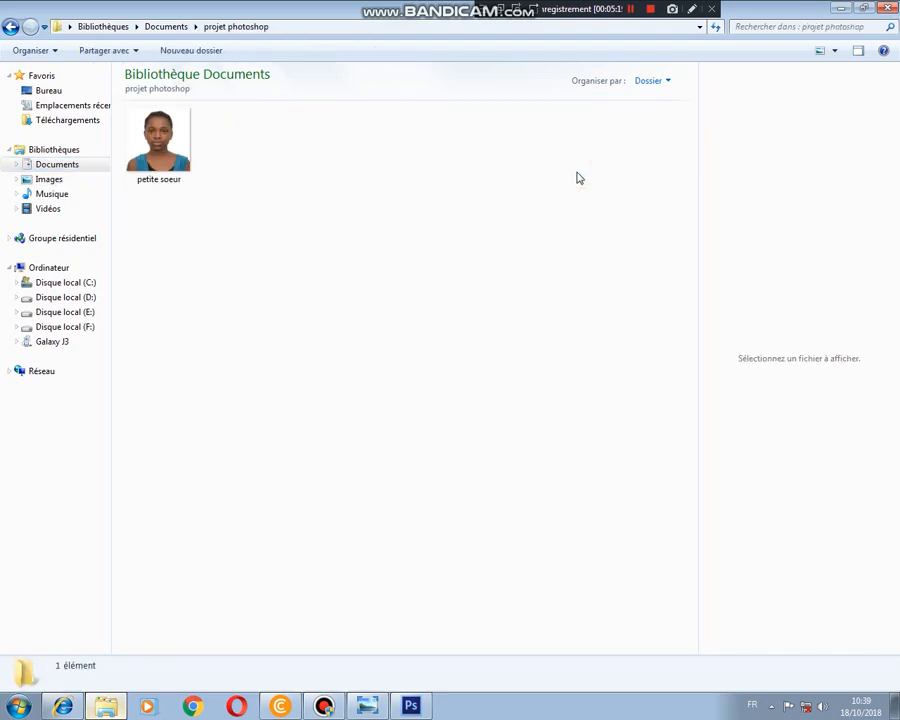
double_click(150, 165)
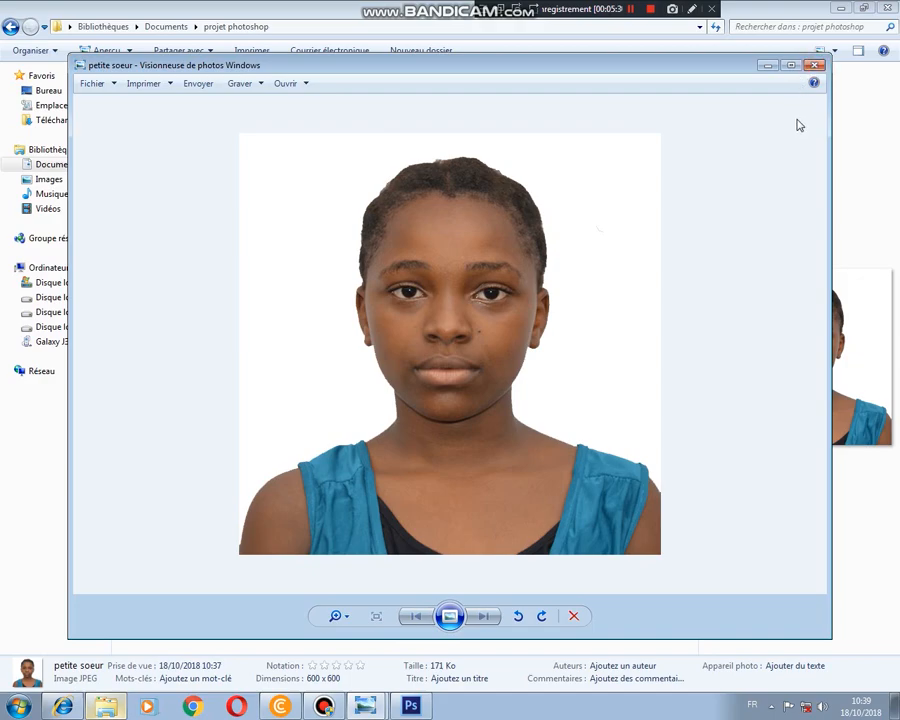
click(812, 68)
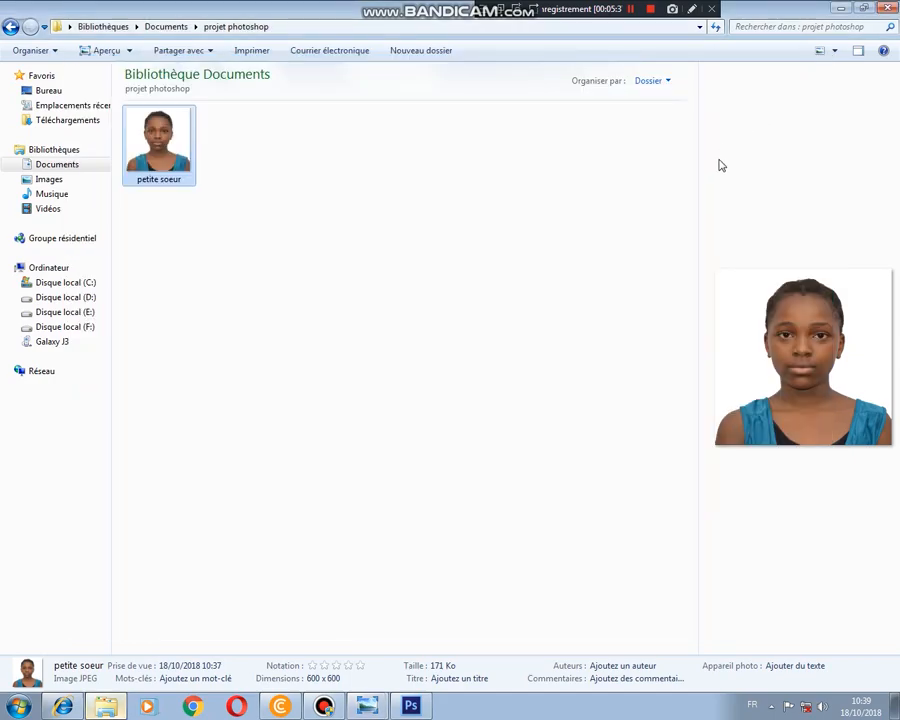